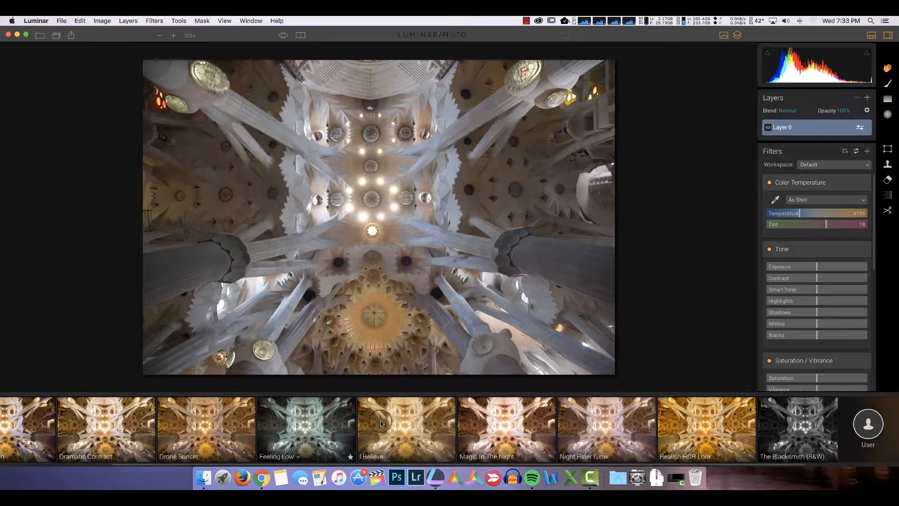
# Step: Hide the preset strip and look through the filter controls in the Default workspace
pyautogui.click(253, 160)
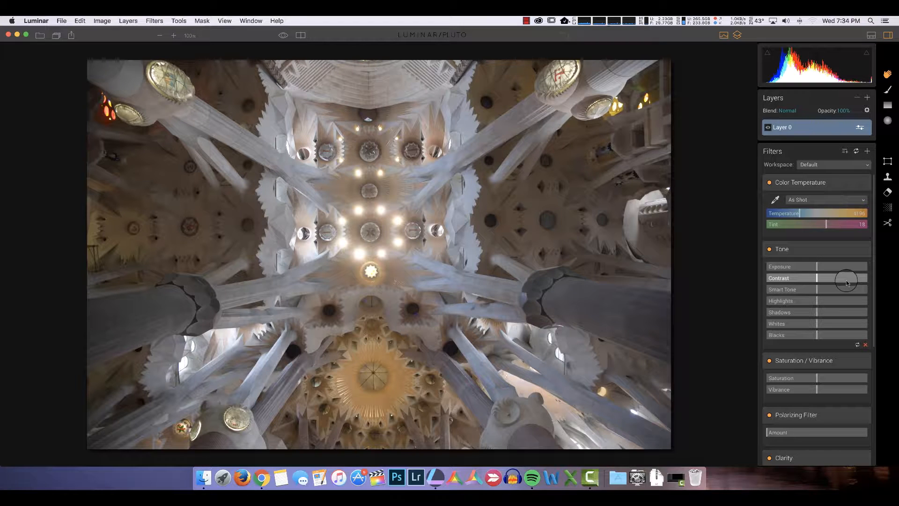
pyautogui.scroll(-5, 842, 285)
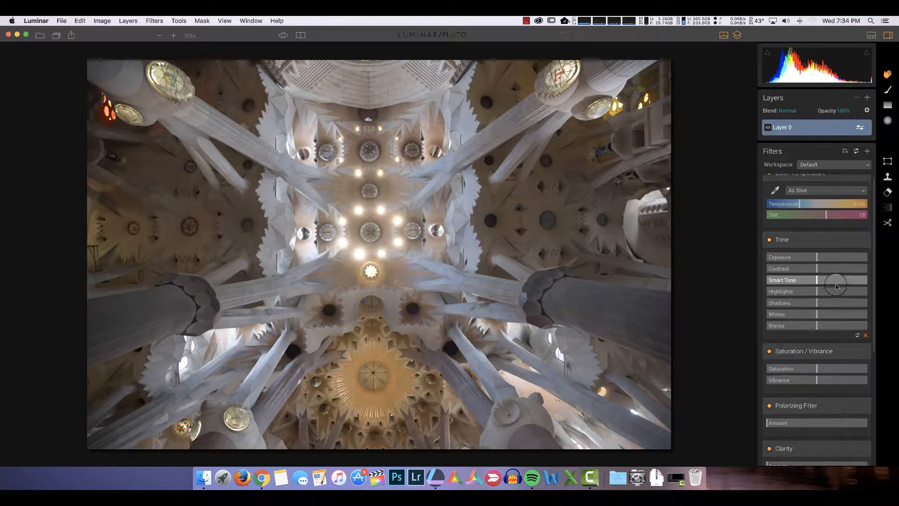
pyautogui.scroll(-3, 838, 281)
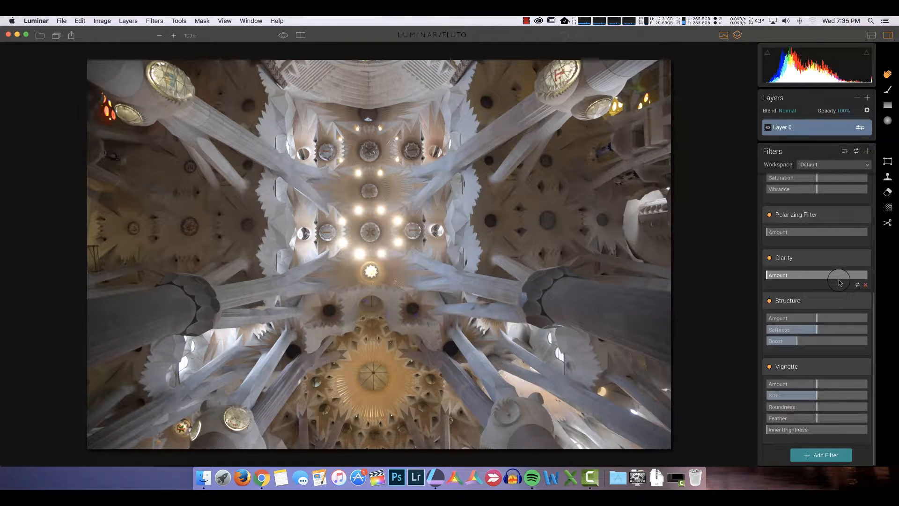
pyautogui.scroll(6, 834, 384)
pyautogui.scroll(2, 834, 384)
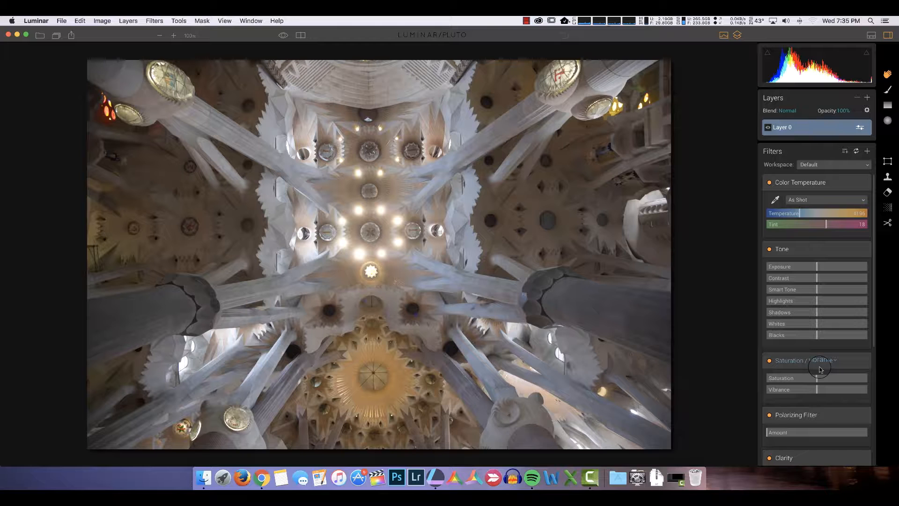
pyautogui.scroll(-1, 819, 368)
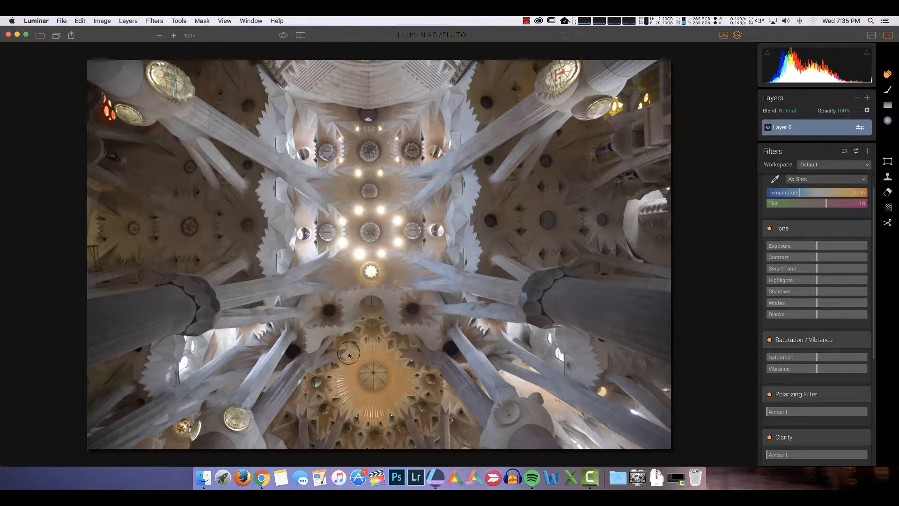
pyautogui.scroll(-8, 817, 447)
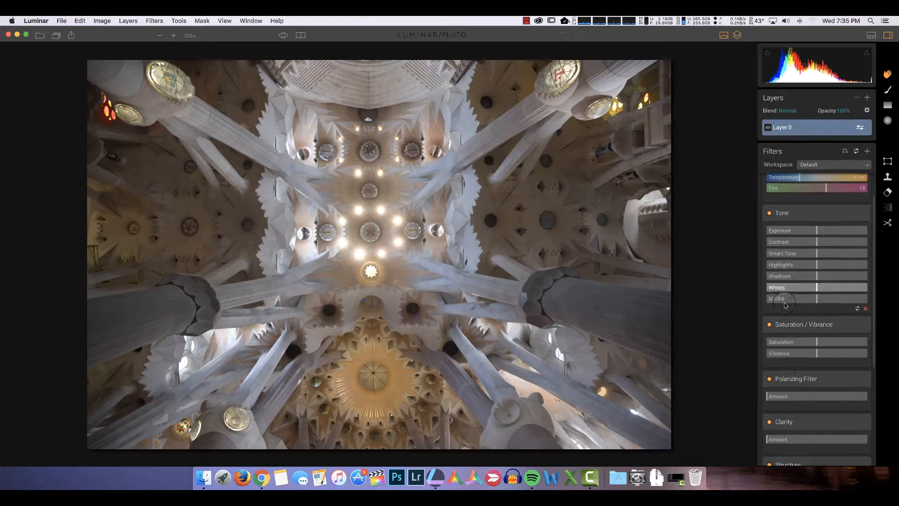
# Step: Browse the full catalogue of available filters and their previews, and close it without adding any
pyautogui.click(814, 455)
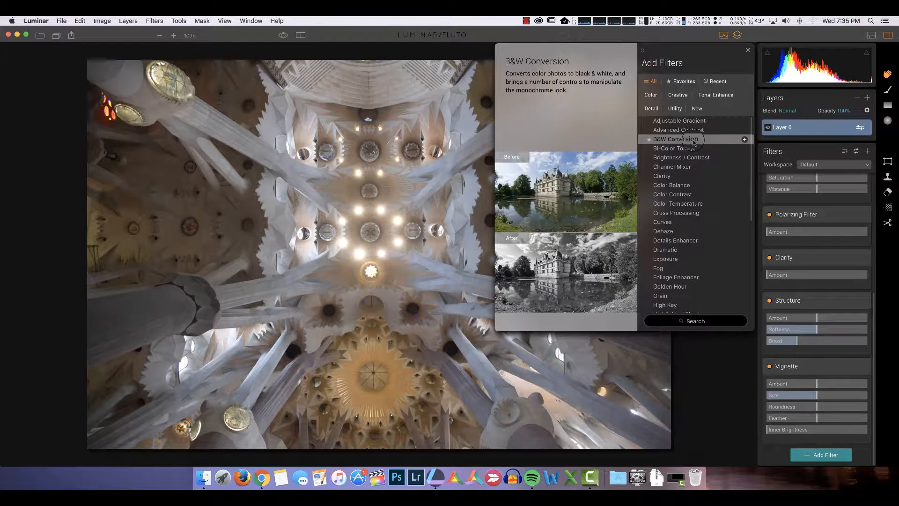
pyautogui.scroll(-2, 706, 273)
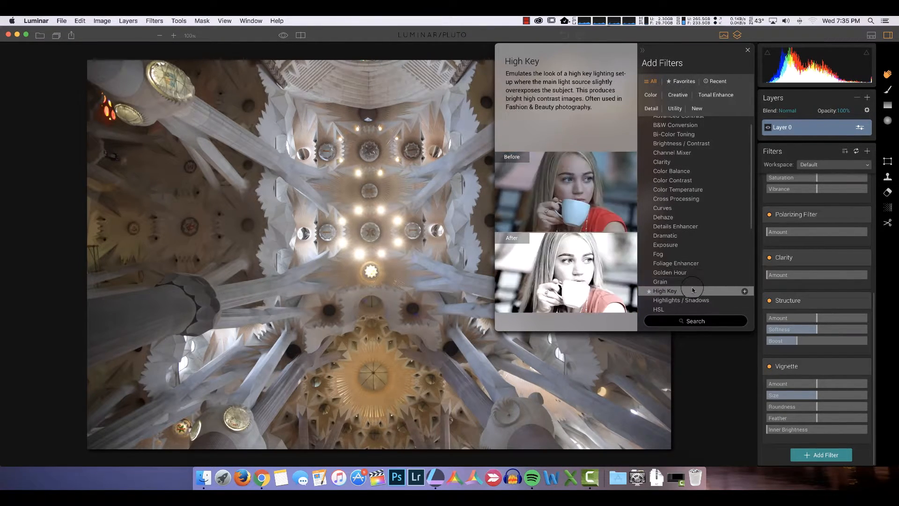
pyautogui.scroll(-9, 693, 290)
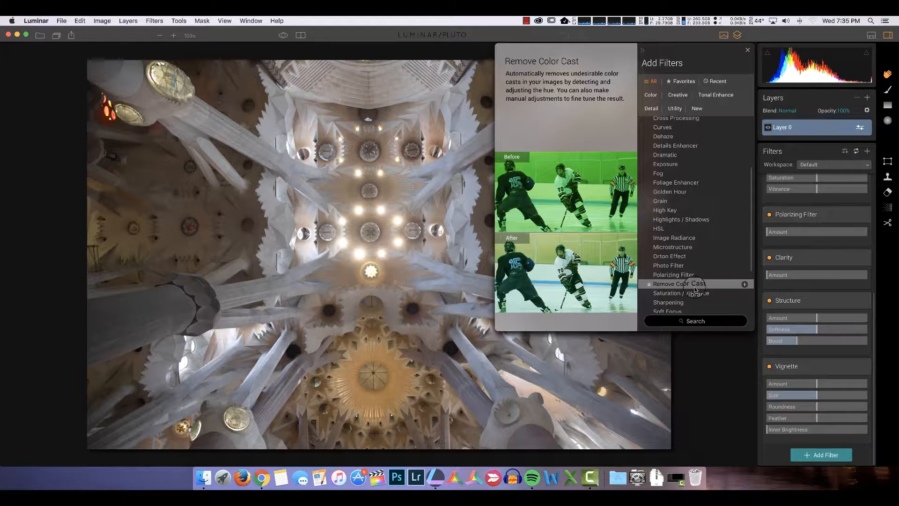
pyautogui.scroll(-4, 691, 288)
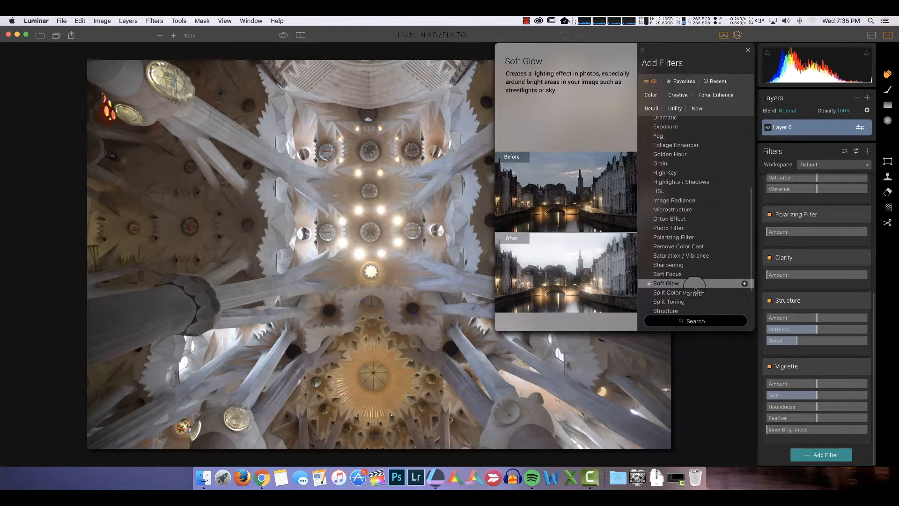
pyautogui.scroll(-4, 681, 283)
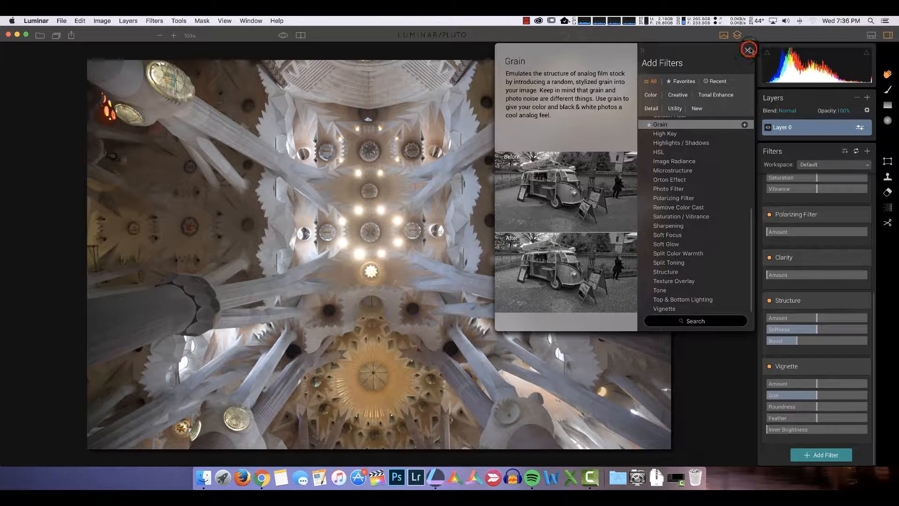
pyautogui.click(748, 50)
# Step: In the Tone filter, set Whites to 12 and Blacks to -9
pyautogui.scroll(5, 825, 295)
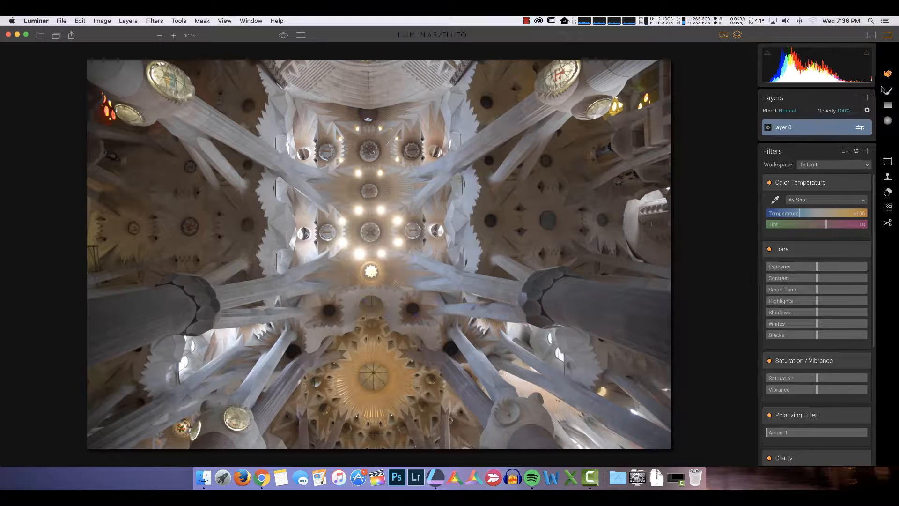
pyautogui.moveTo(817, 326)
pyautogui.mouseDown()
pyautogui.moveTo(825, 327)
pyautogui.moveTo(812, 334)
pyautogui.mouseUp()
pyautogui.click(817, 334)
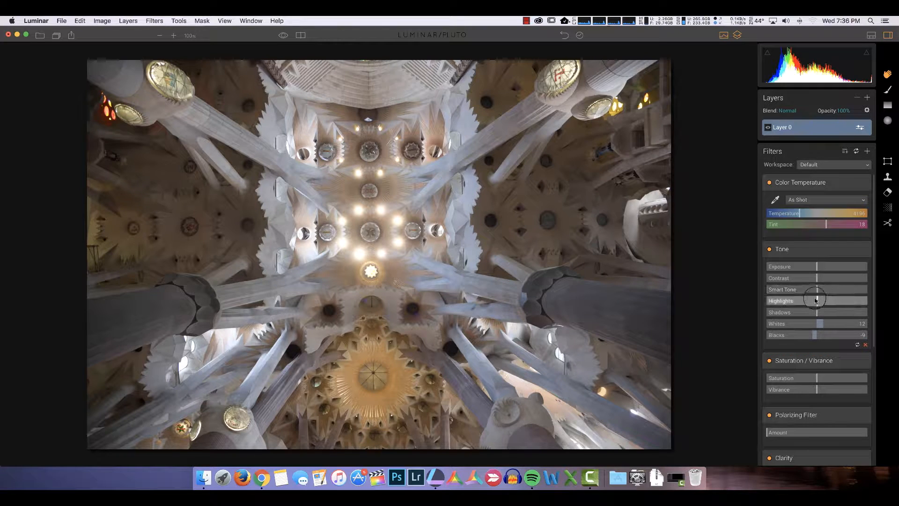
# Step: Lower the Tone filter's Highlights to -51 and raise Smart Tone to 44
pyautogui.moveTo(815, 301); pyautogui.dragTo(791, 303)
pyautogui.click(815, 302)
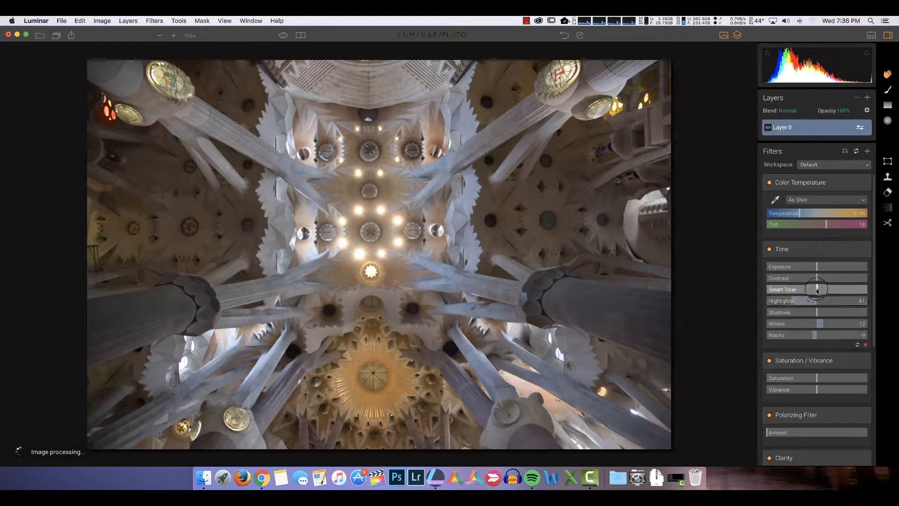
pyautogui.moveTo(817, 289); pyautogui.dragTo(841, 290)
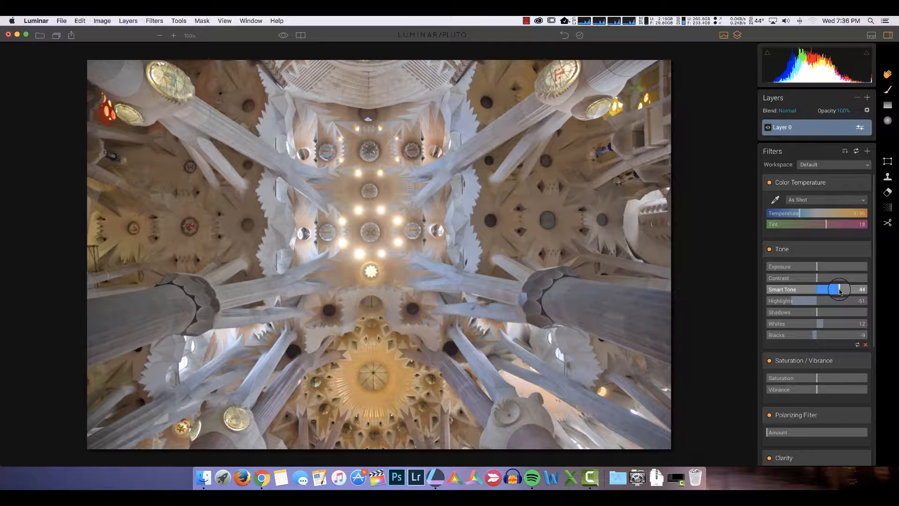
pyautogui.moveTo(839, 291); pyautogui.dragTo(840, 292)
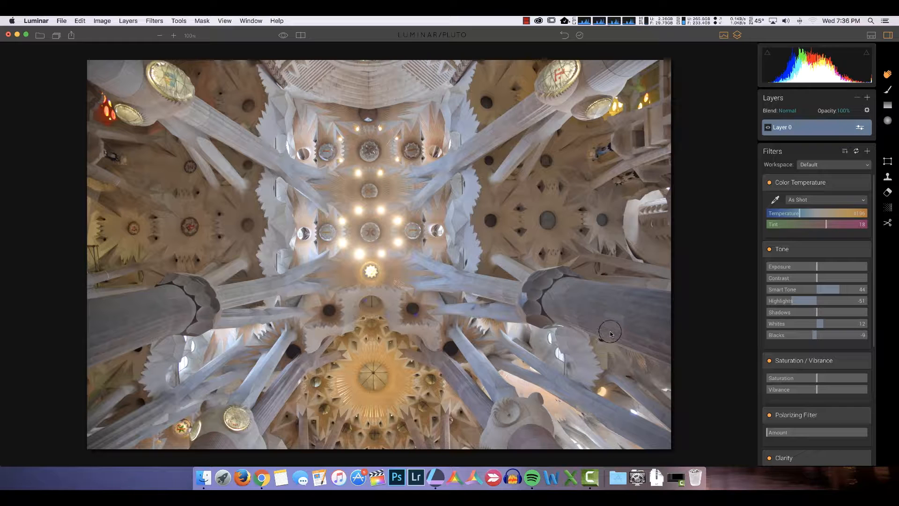
# Step: Set the Tone filter's Contrast to 11 and reduce Highlights further to -64
pyautogui.click(817, 279)
pyautogui.moveTo(816, 279); pyautogui.dragTo(823, 279)
pyautogui.click(796, 301)
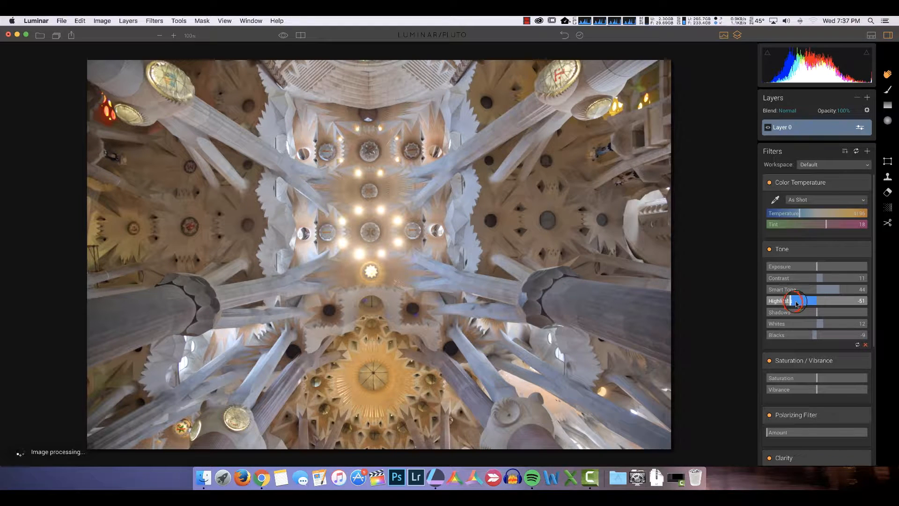
pyautogui.moveTo(791, 302); pyautogui.dragTo(784, 302)
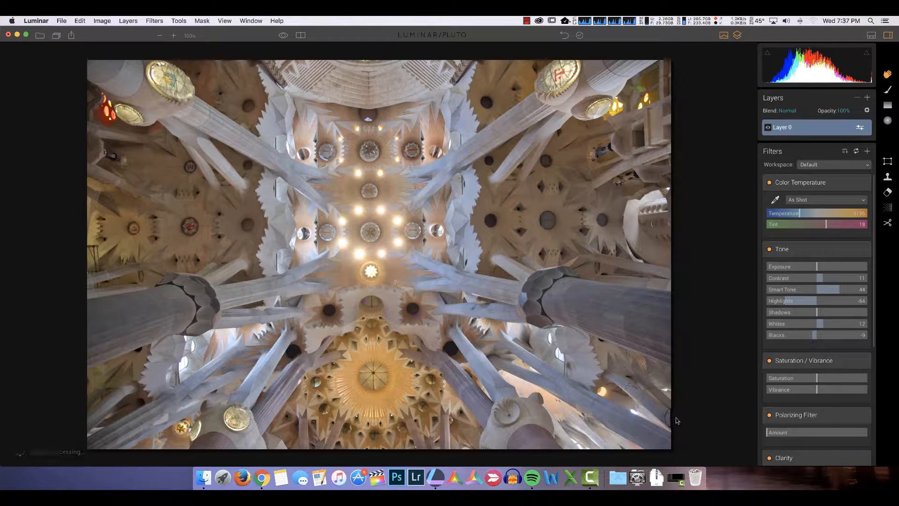
# Step: Set Saturation to 4 and Vibrance to 9, and compare the edited photo with the original
pyautogui.moveTo(807, 381); pyautogui.dragTo(809, 382)
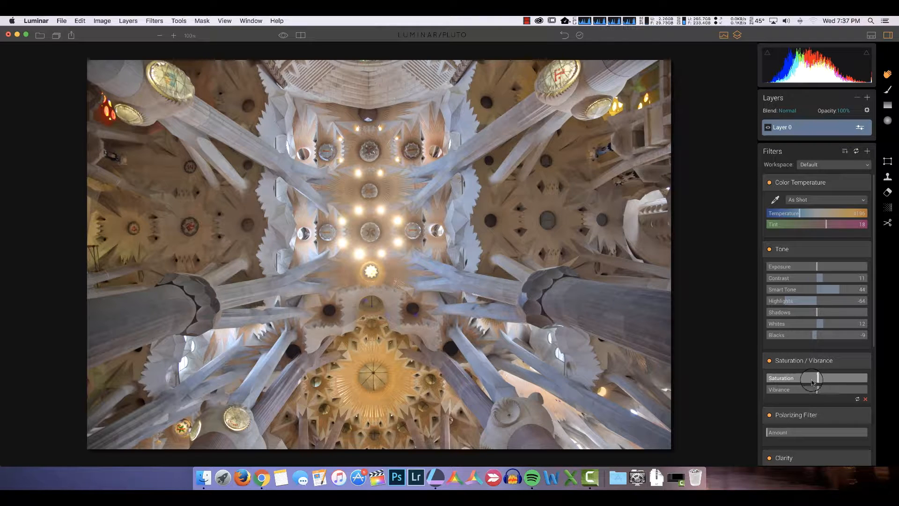
pyautogui.click(817, 381)
pyautogui.moveTo(818, 382); pyautogui.dragTo(820, 382)
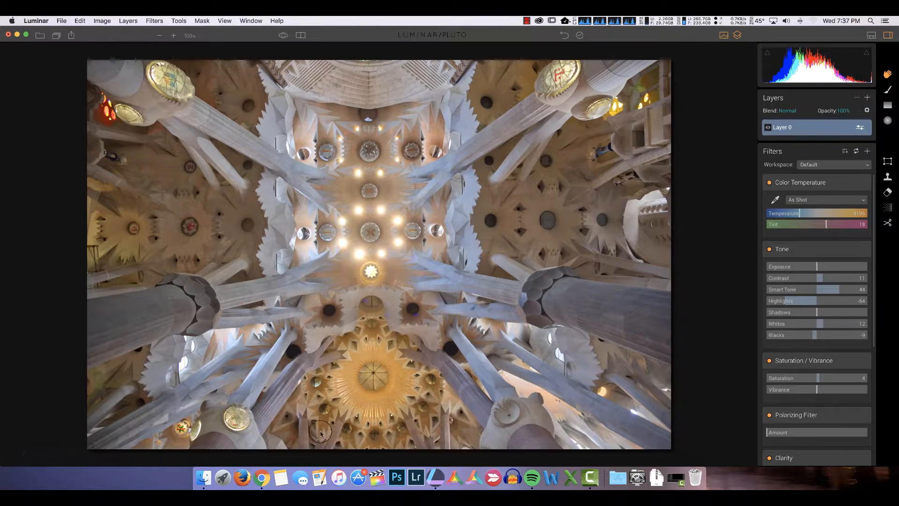
pyautogui.click(817, 390)
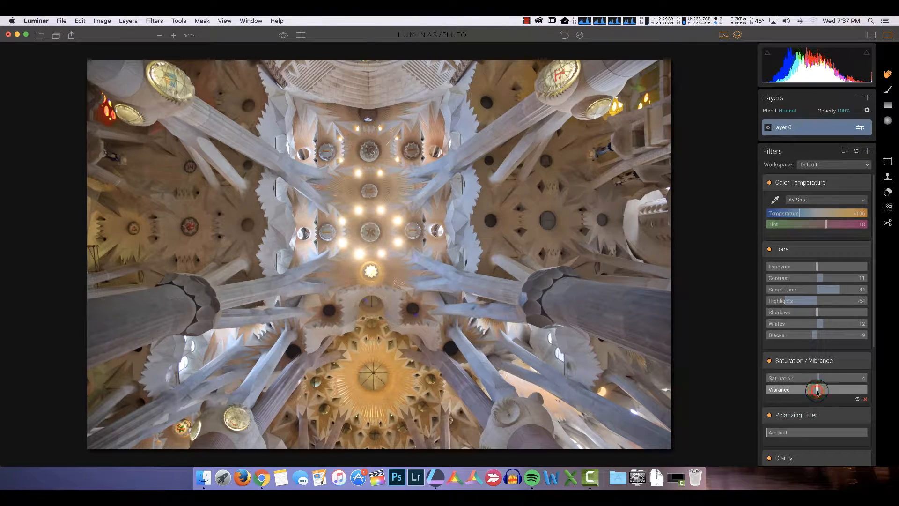
pyautogui.moveTo(819, 391); pyautogui.dragTo(822, 392)
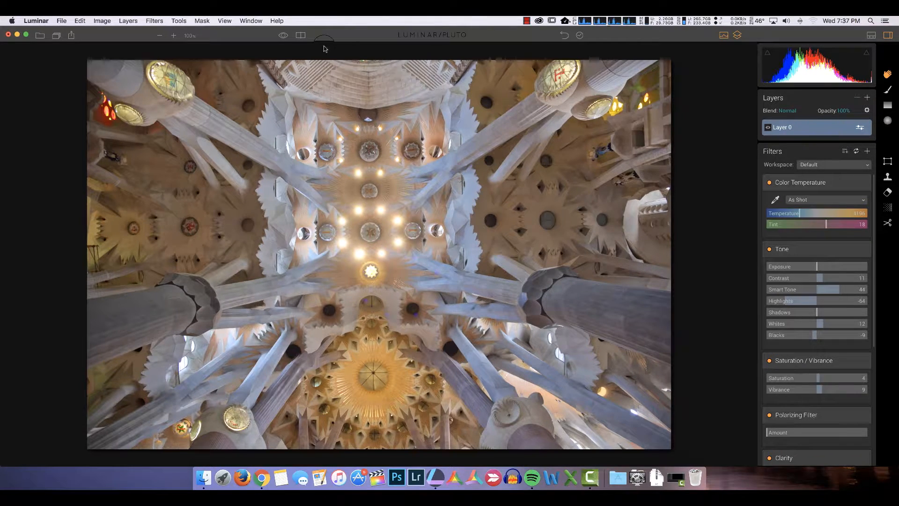
pyautogui.click(282, 36)
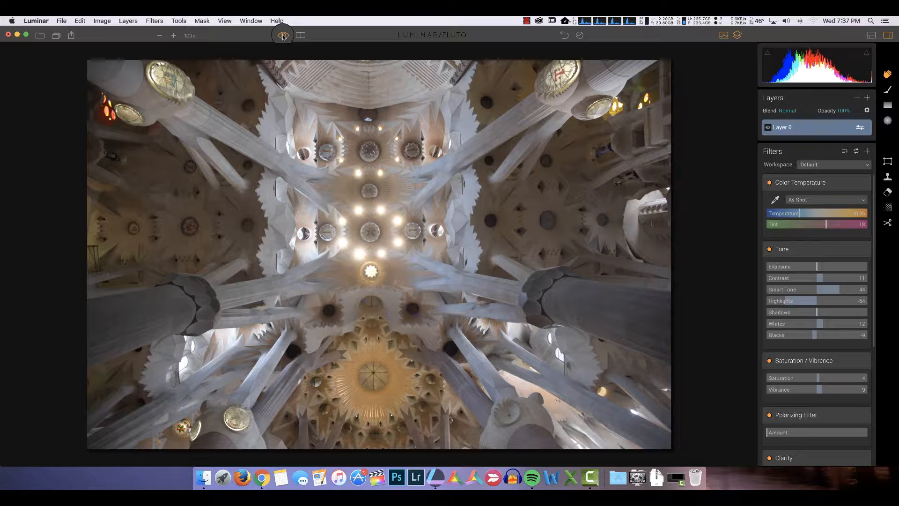
pyautogui.click(283, 36)
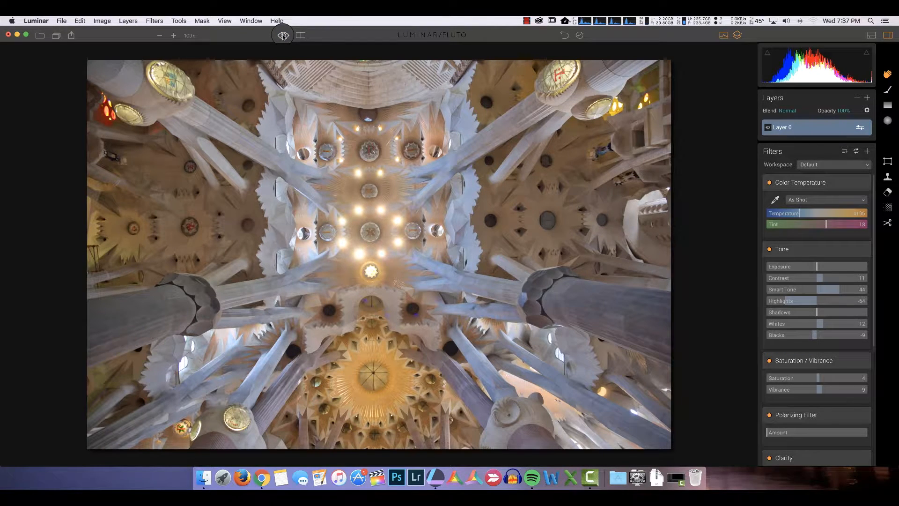
# Step: Set the Clarity amount to 15 and compare the edited photo with the original
pyautogui.scroll(-3, 860, 331)
pyautogui.scroll(-3, 861, 331)
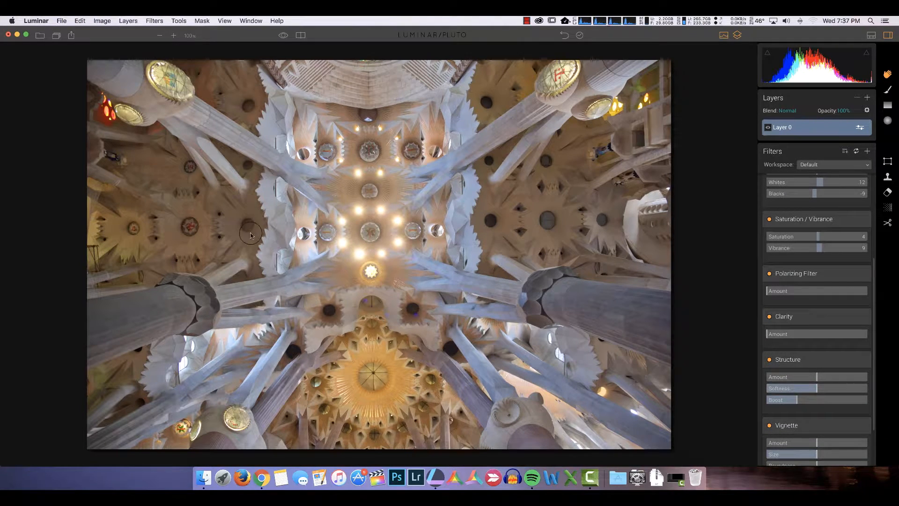
pyautogui.click(766, 333)
pyautogui.moveTo(769, 333); pyautogui.dragTo(782, 334)
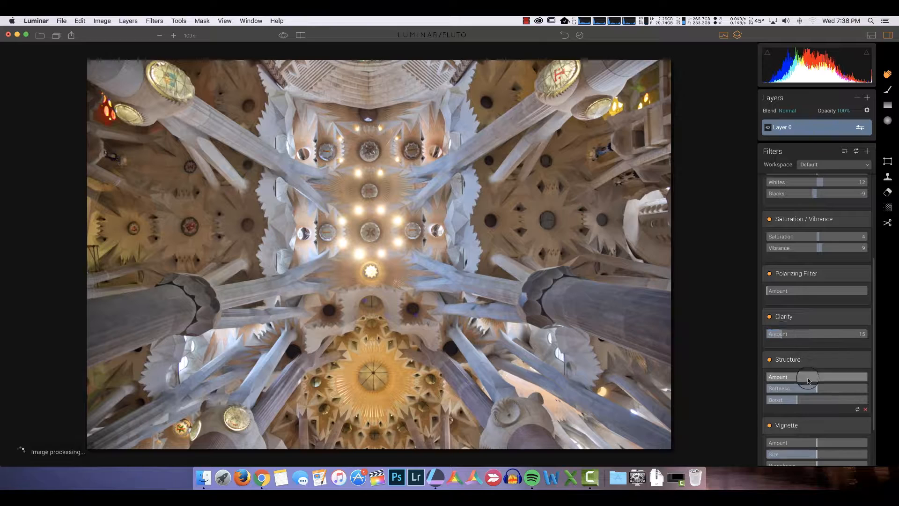
pyautogui.click(282, 36)
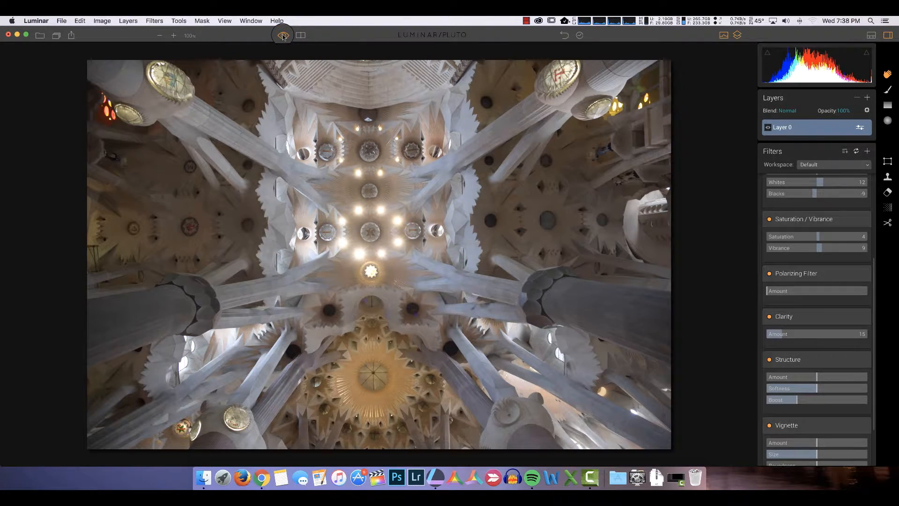
pyautogui.click(283, 36)
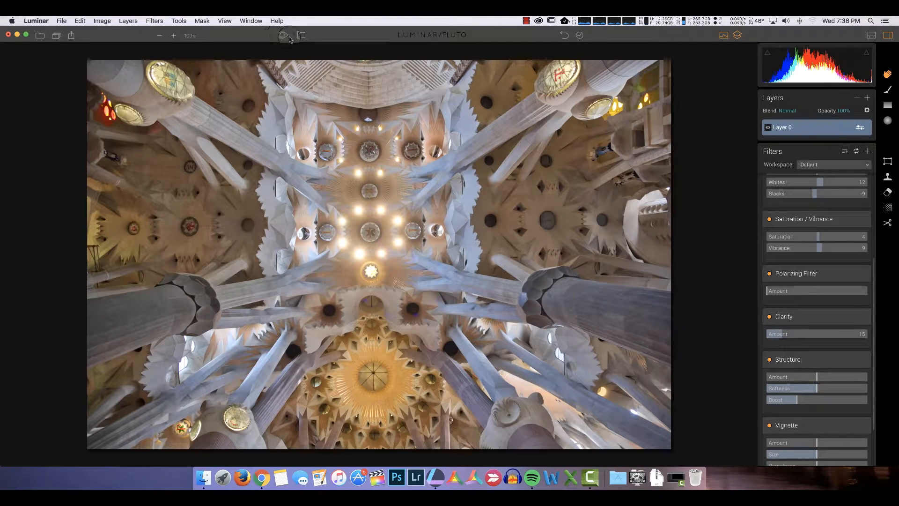
# Step: Set the Structure filter's Amount to 15
pyautogui.click(781, 398)
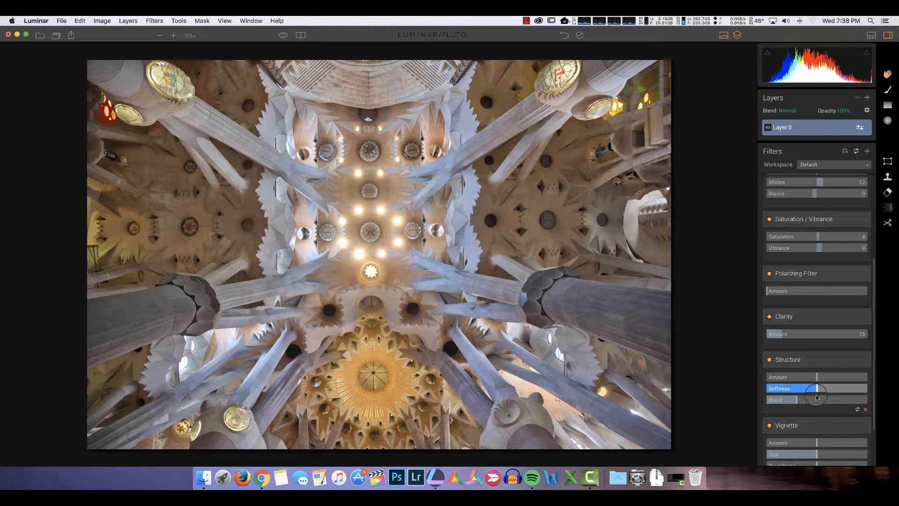
pyautogui.click(817, 377)
pyautogui.moveTo(817, 377); pyautogui.dragTo(821, 377)
# Step: Add a Sharpening filter from the filter catalogue to Layer 0
pyautogui.scroll(-3, 822, 377)
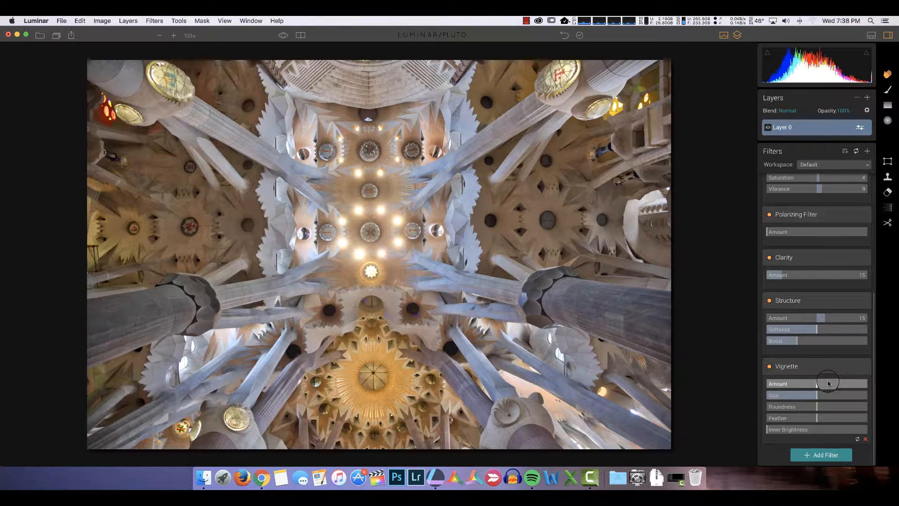
pyautogui.click(835, 456)
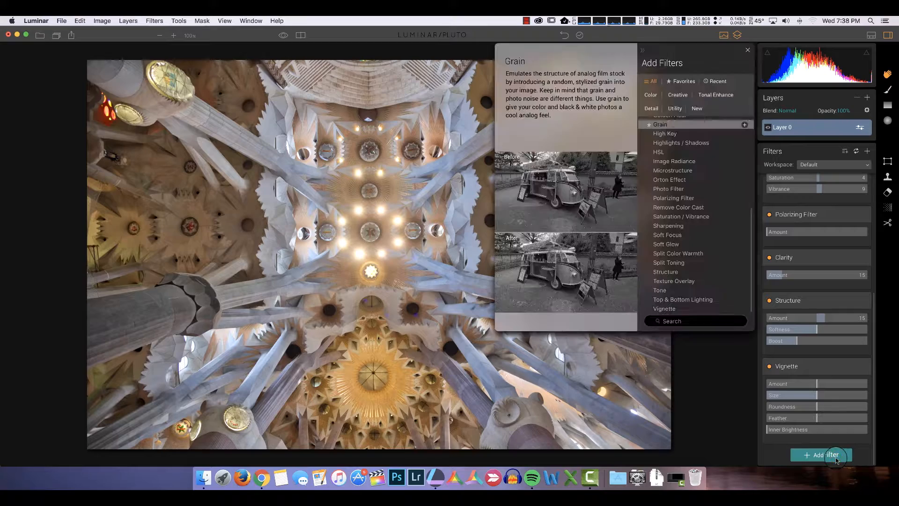
pyautogui.click(708, 228)
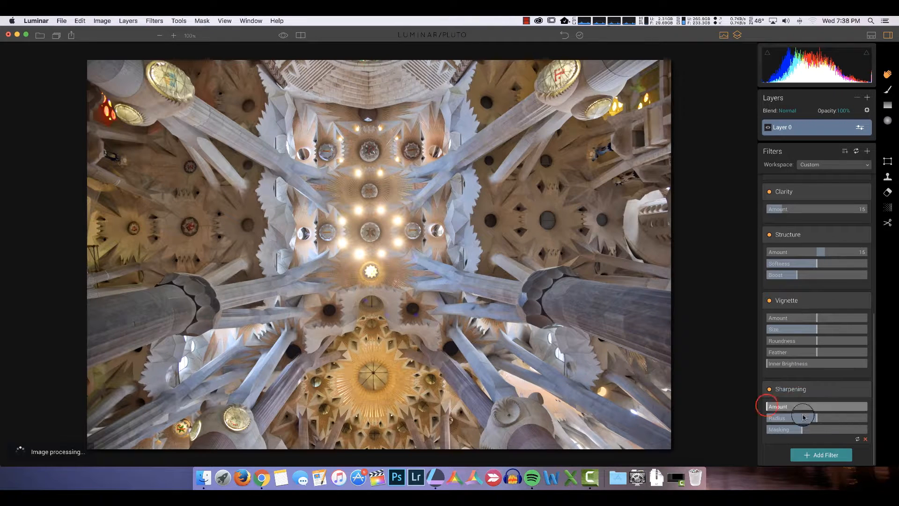
# Step: Set the Sharpening filter's Amount to 55, Radius to 54 and Masking to 63
pyautogui.moveTo(766, 405); pyautogui.dragTo(822, 406)
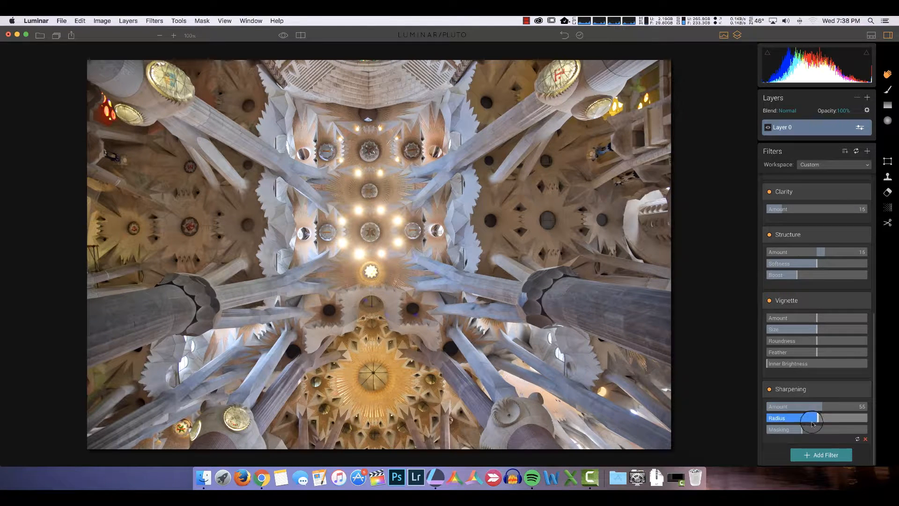
pyautogui.click(818, 417)
pyautogui.moveTo(818, 417); pyautogui.dragTo(831, 433)
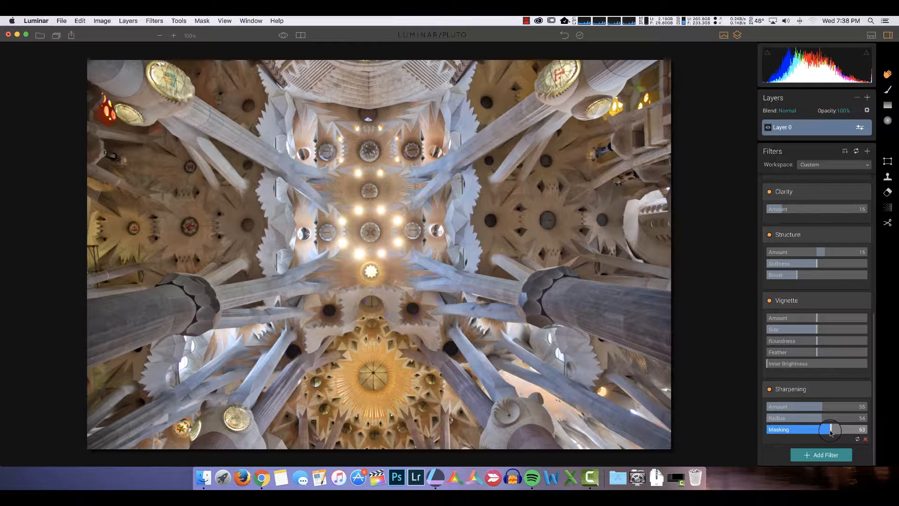
pyautogui.moveTo(830, 431); pyautogui.dragTo(830, 431)
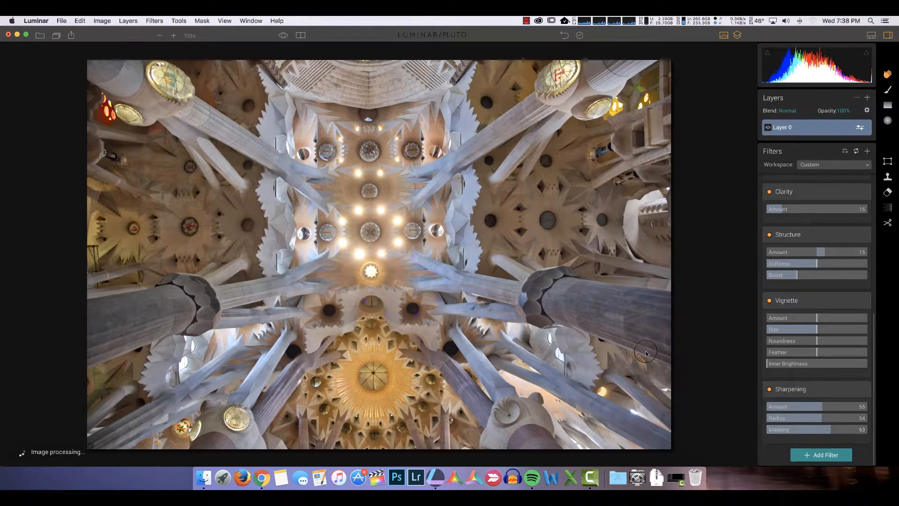
# Step: Compare the sharpened photo with the unedited original
pyautogui.click(283, 37)
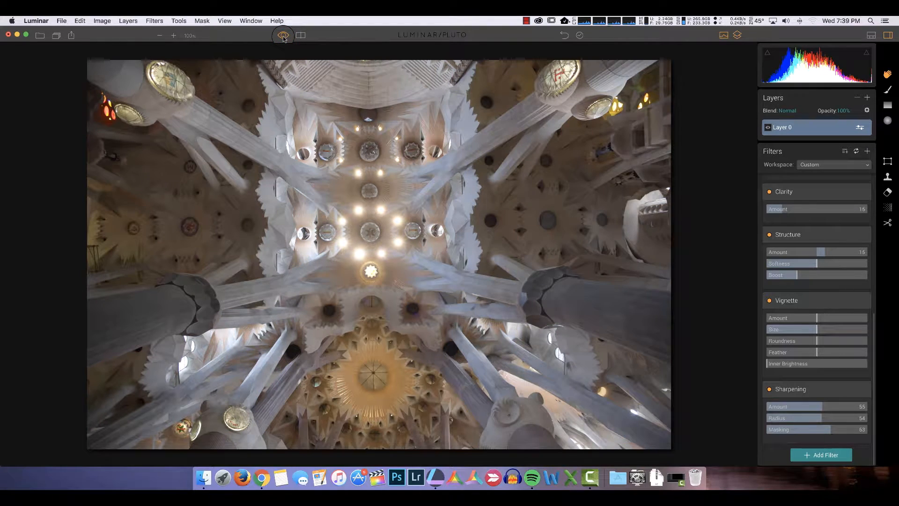
pyautogui.click(283, 37)
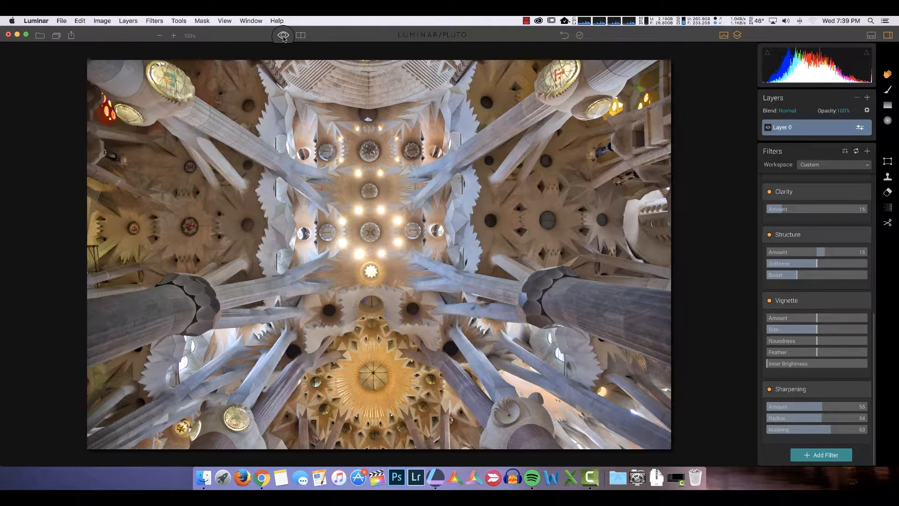
# Step: Try a Soft Glow filter on Layer 0 with its Amount set to 33
pyautogui.click(823, 455)
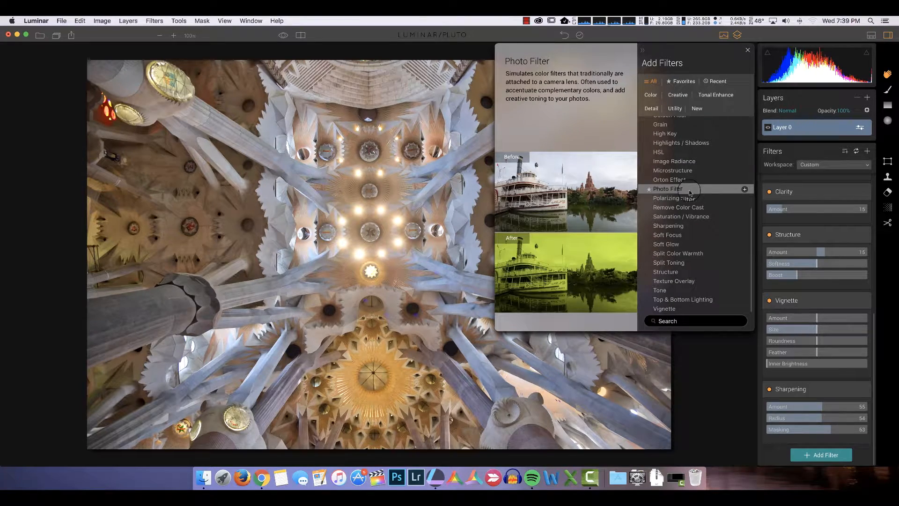
pyautogui.click(700, 246)
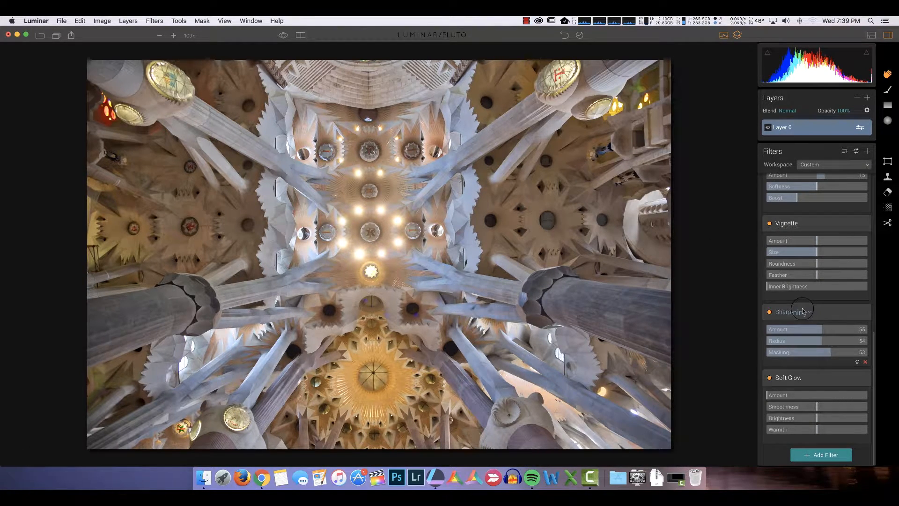
pyautogui.moveTo(774, 399); pyautogui.dragTo(801, 397)
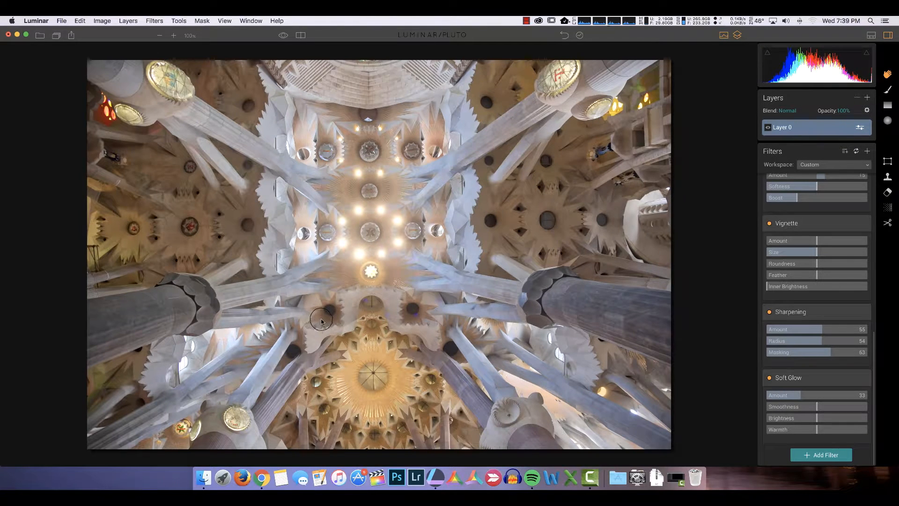
# Step: Compare the photo with and without Soft Glow, and delete the Soft Glow filter
pyautogui.click(769, 378)
pyautogui.click(769, 379)
pyautogui.click(769, 378)
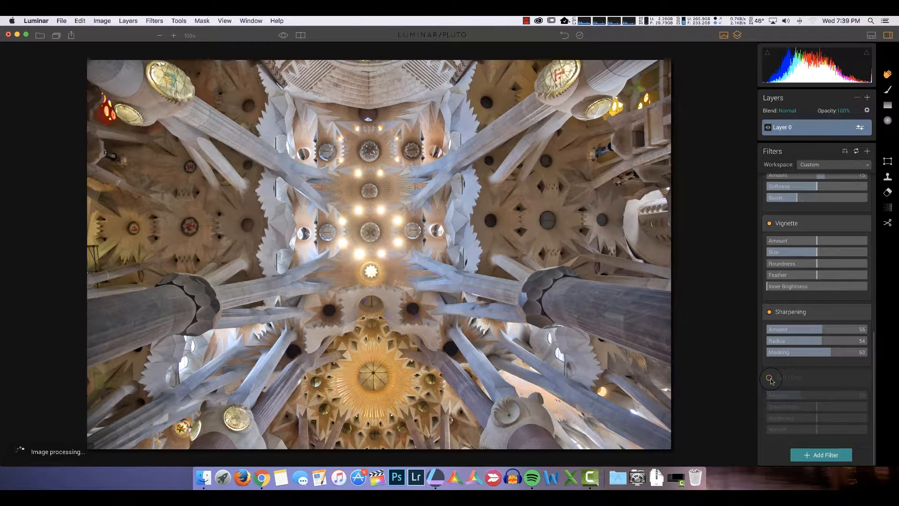
pyautogui.click(769, 378)
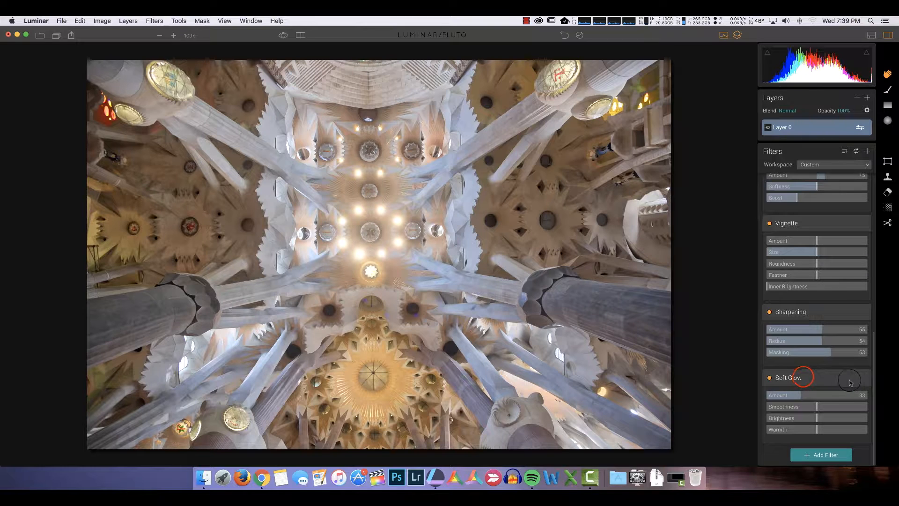
pyautogui.rightClick(803, 378)
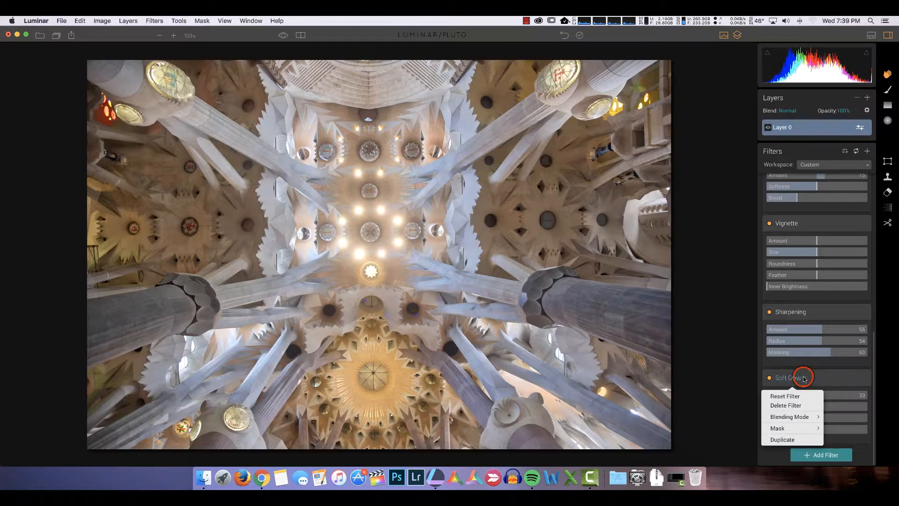
pyautogui.click(805, 406)
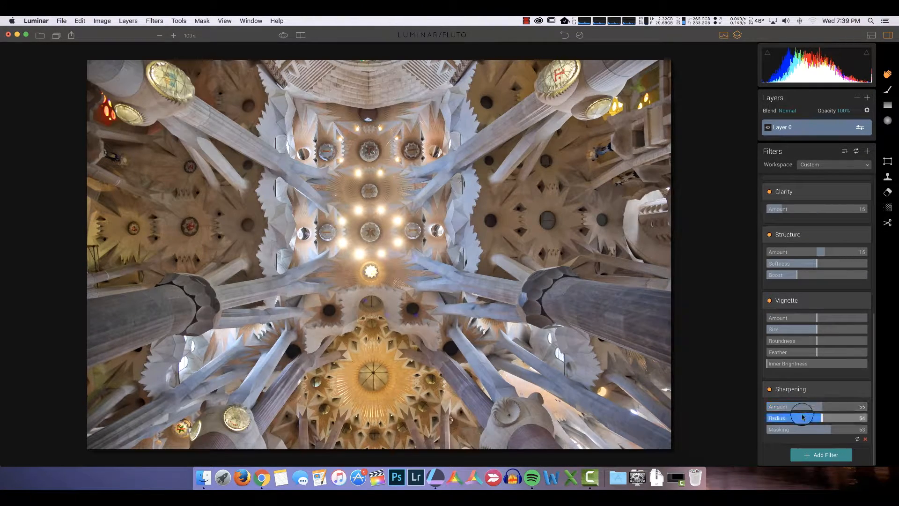
# Step: Add an Orton Effect filter to Layer 0 with Amount 70, Softness 26 and Contrast 20
pyautogui.click(814, 454)
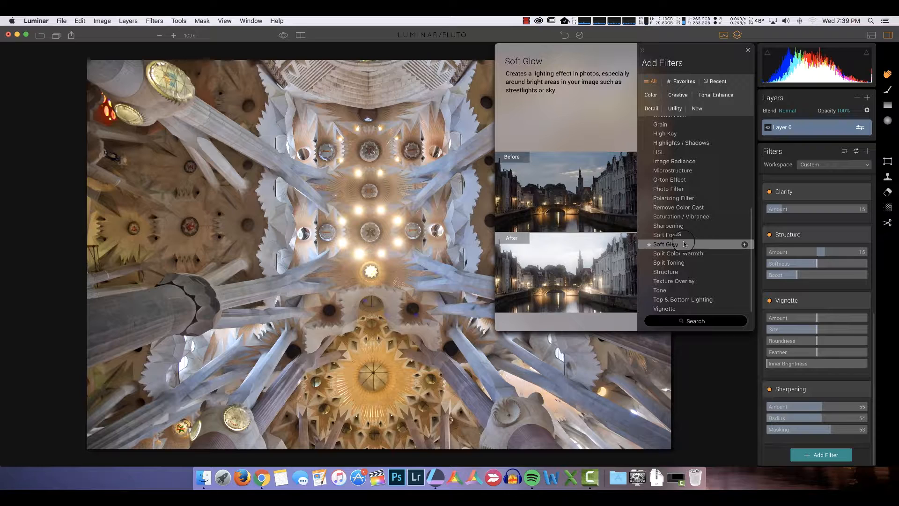
pyautogui.moveTo(672, 181)
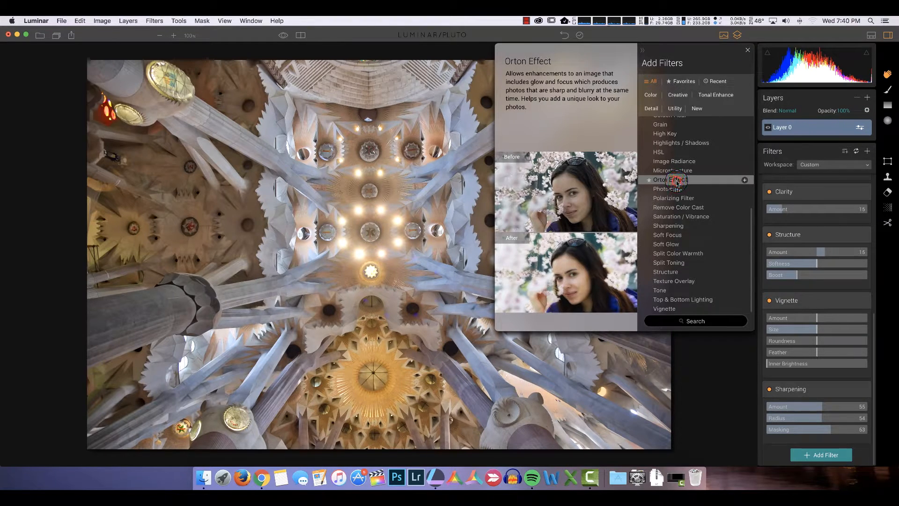
pyautogui.click(676, 181)
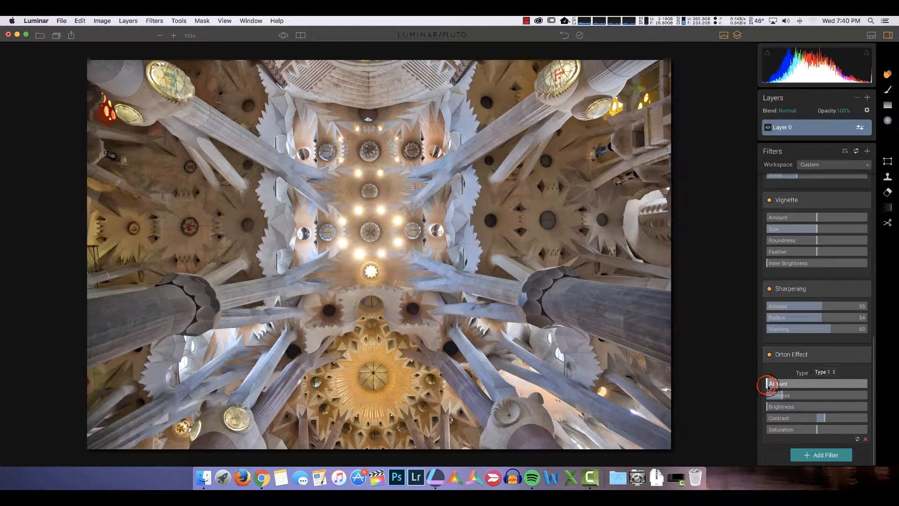
pyautogui.moveTo(772, 387); pyautogui.dragTo(799, 385)
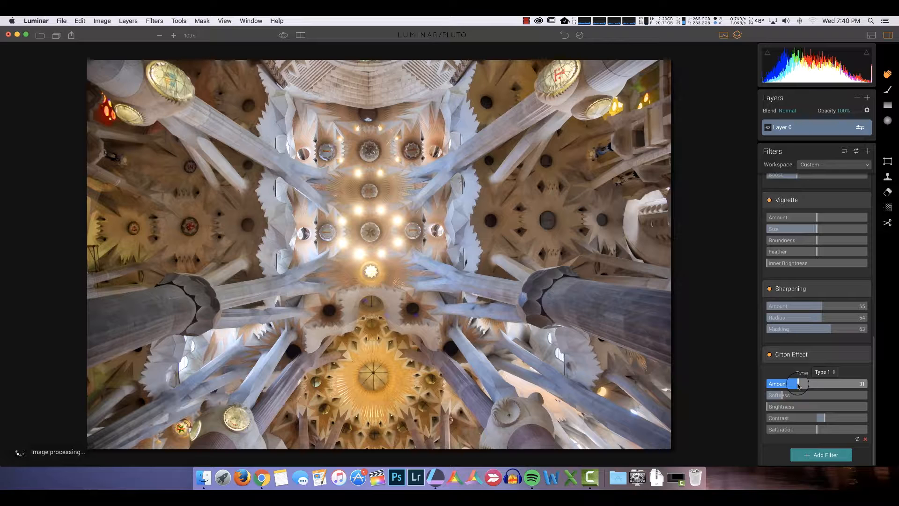
pyautogui.moveTo(797, 392); pyautogui.dragTo(838, 387)
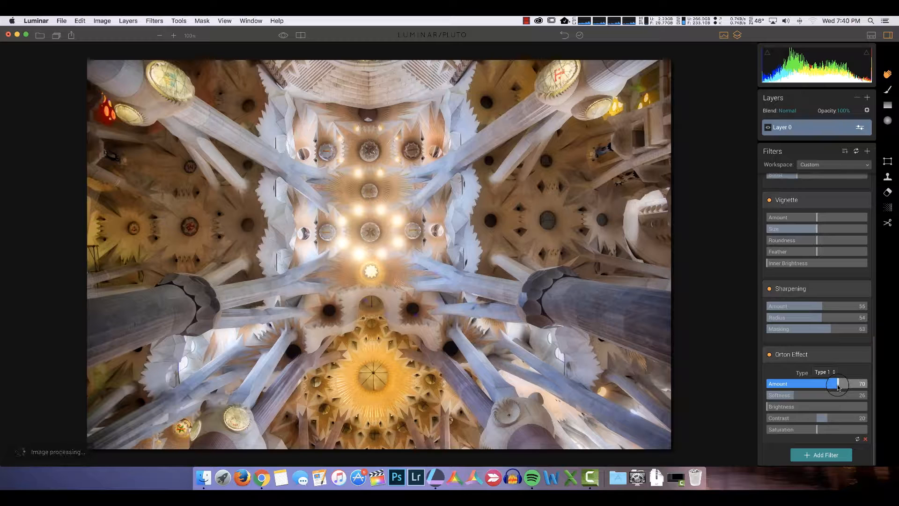
# Step: Compare the photo with and without the Orton Effect, and set the effect's Saturation to 2
pyautogui.click(770, 355)
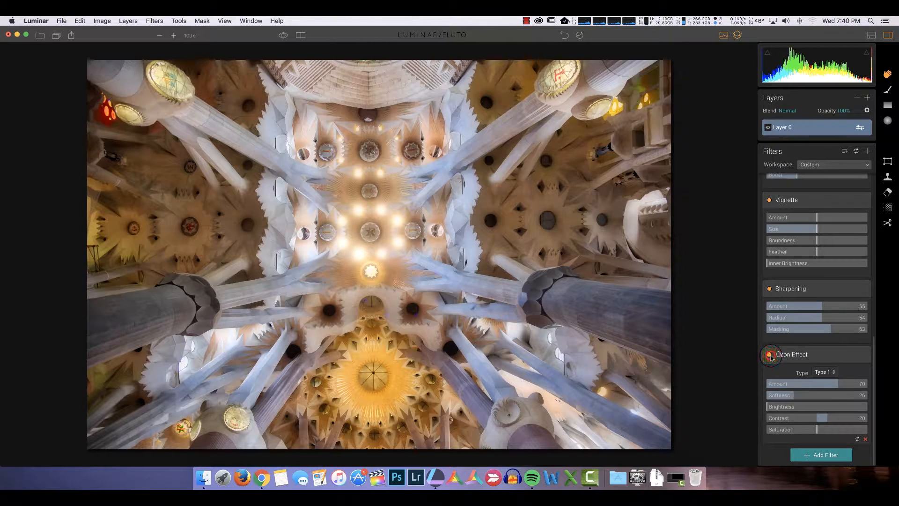
pyautogui.click(769, 355)
pyautogui.click(770, 355)
pyautogui.click(817, 431)
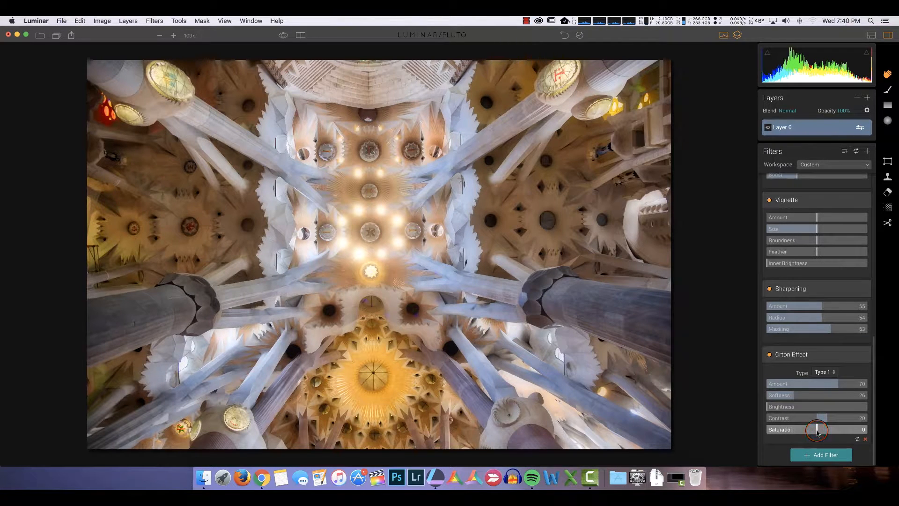
pyautogui.moveTo(817, 431); pyautogui.dragTo(820, 433)
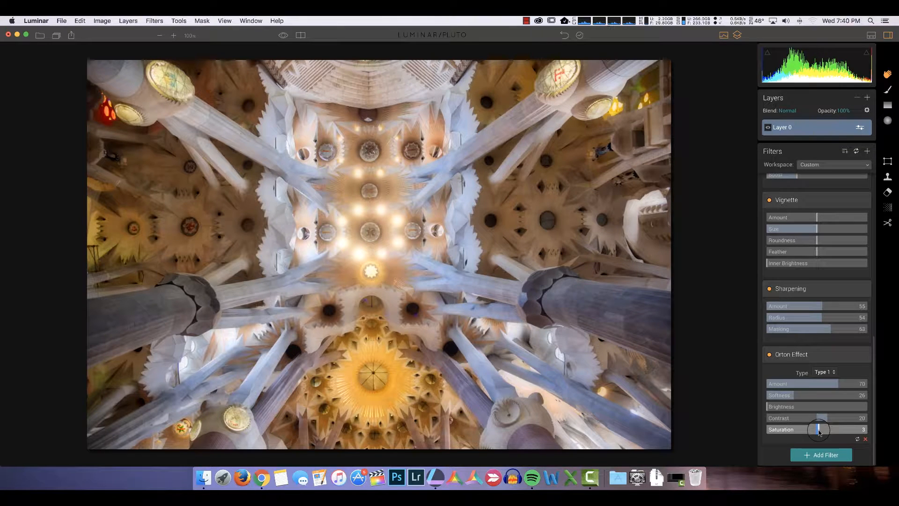
pyautogui.moveTo(819, 432); pyautogui.dragTo(818, 431)
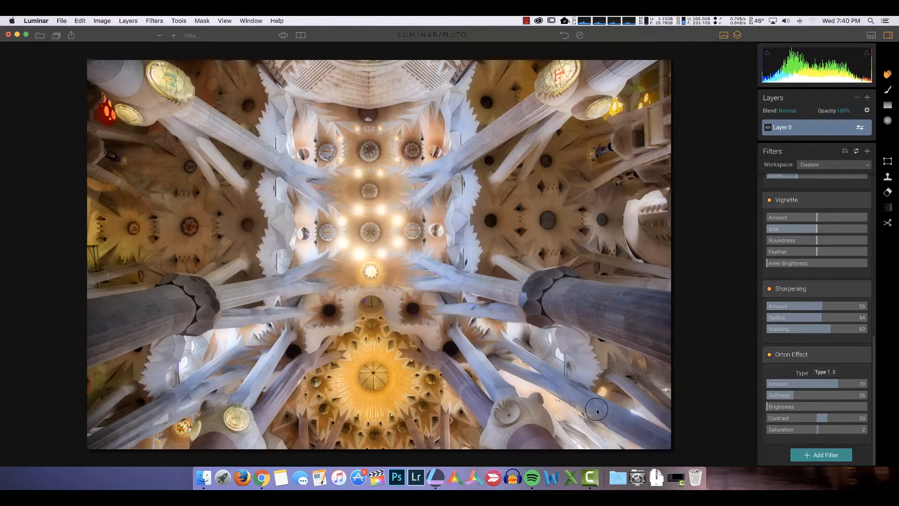
# Step: Add a Cross Processing filter from the filter catalogue to Layer 0
pyautogui.click(841, 454)
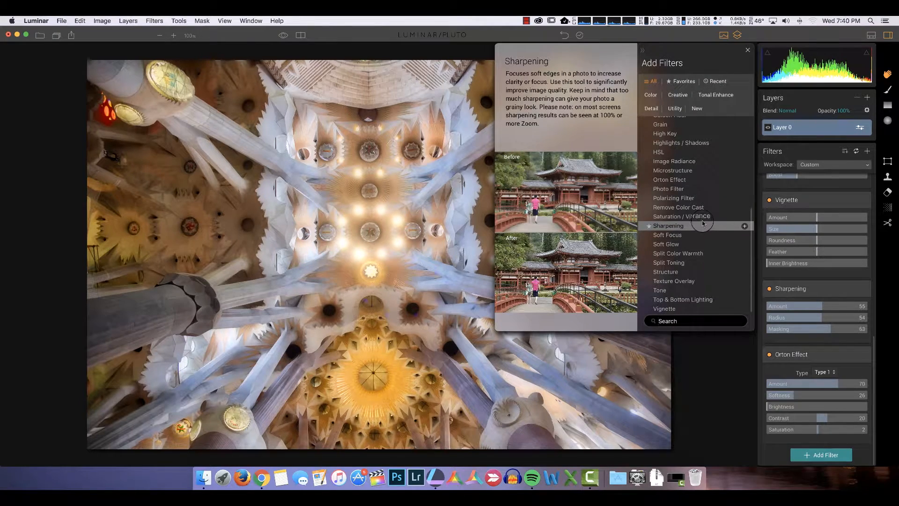
pyautogui.scroll(2, 693, 220)
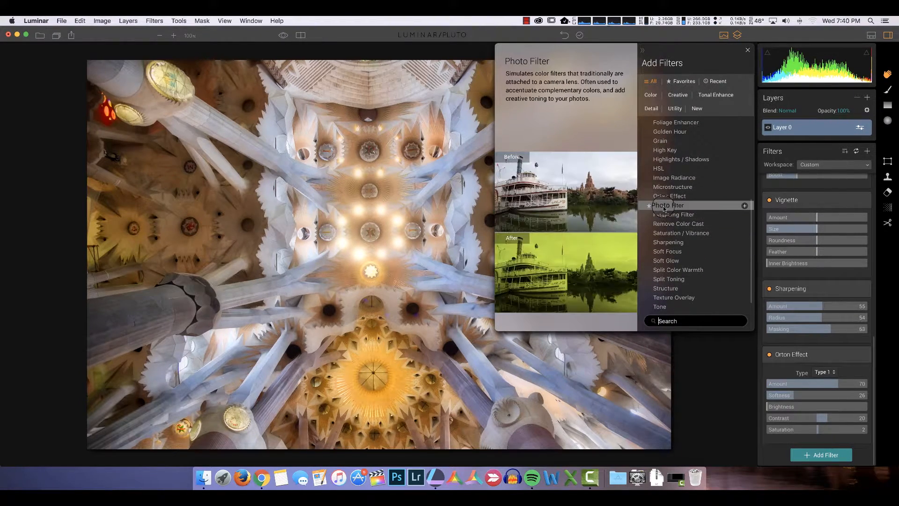
pyautogui.scroll(3, 664, 208)
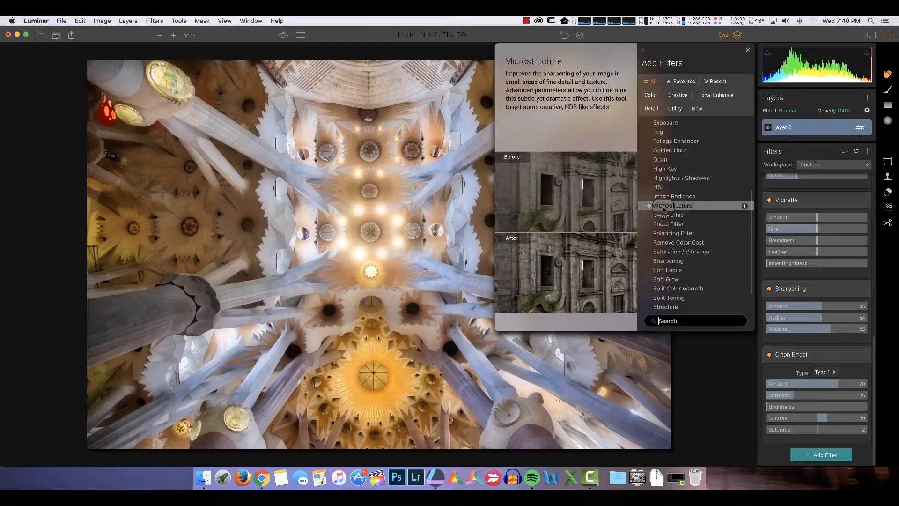
pyautogui.scroll(4, 663, 207)
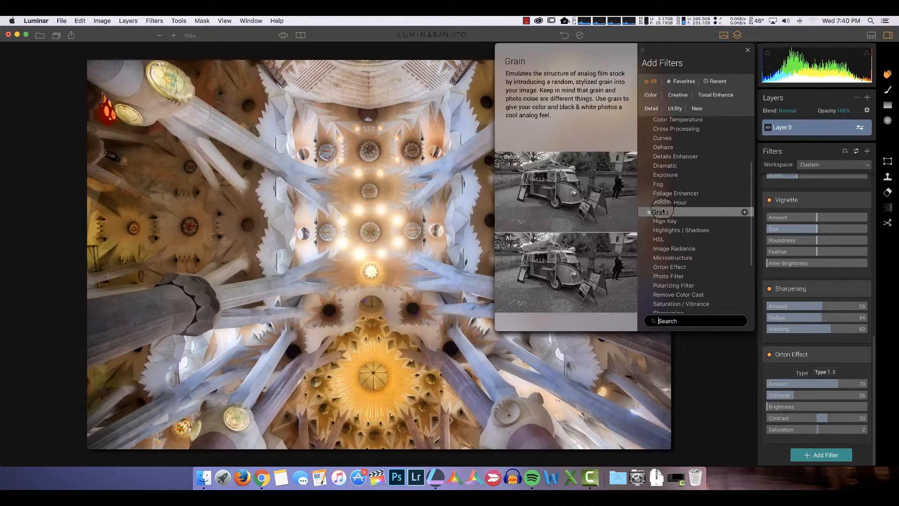
pyautogui.scroll(2, 685, 232)
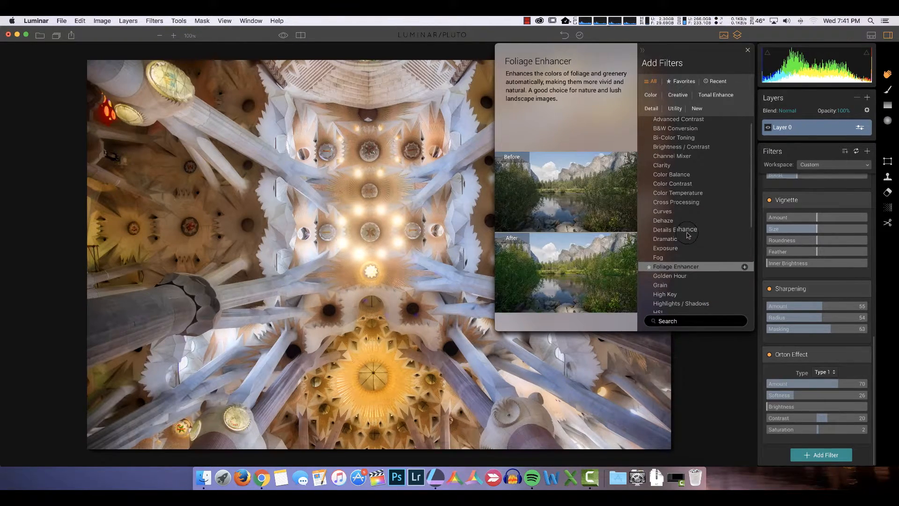
pyautogui.click(694, 203)
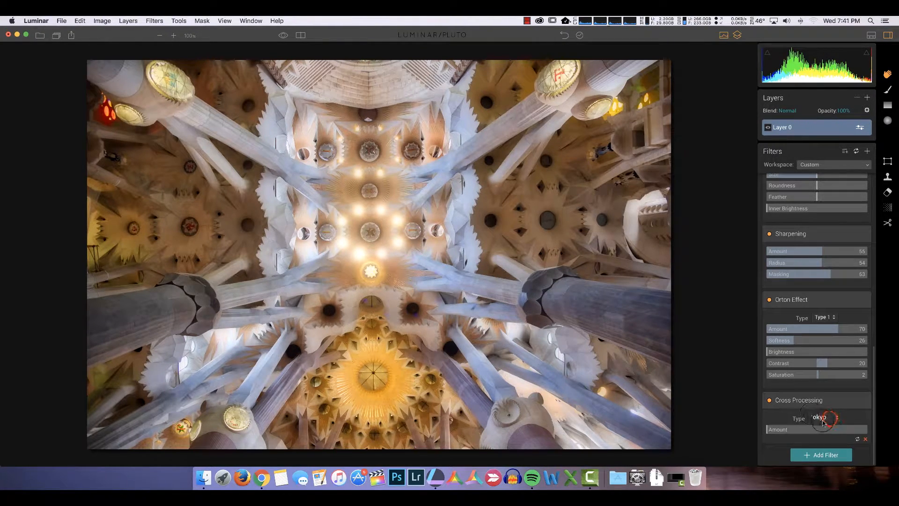
# Step: Try the Tokyo and Miami types of the Cross Processing filter at an Amount of 56
pyautogui.click(829, 418)
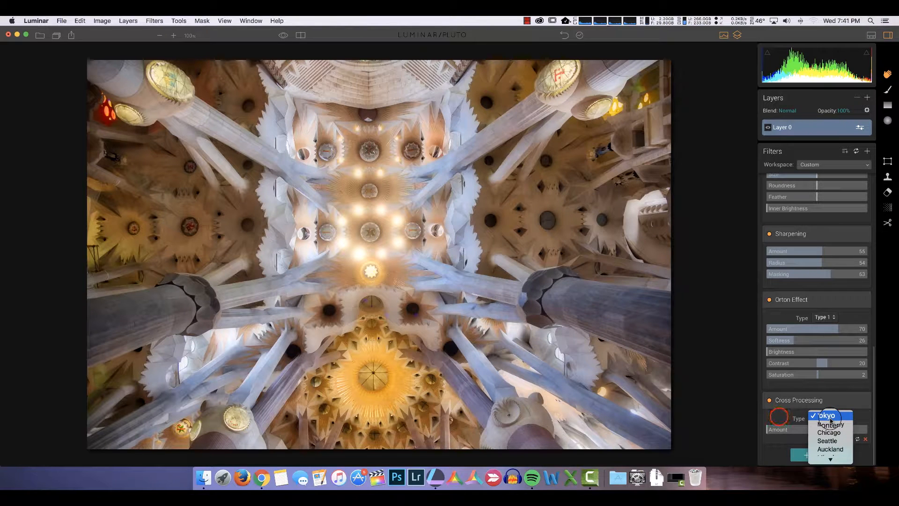
pyautogui.click(830, 417)
pyautogui.click(795, 429)
pyautogui.moveTo(795, 429); pyautogui.dragTo(824, 431)
pyautogui.click(836, 418)
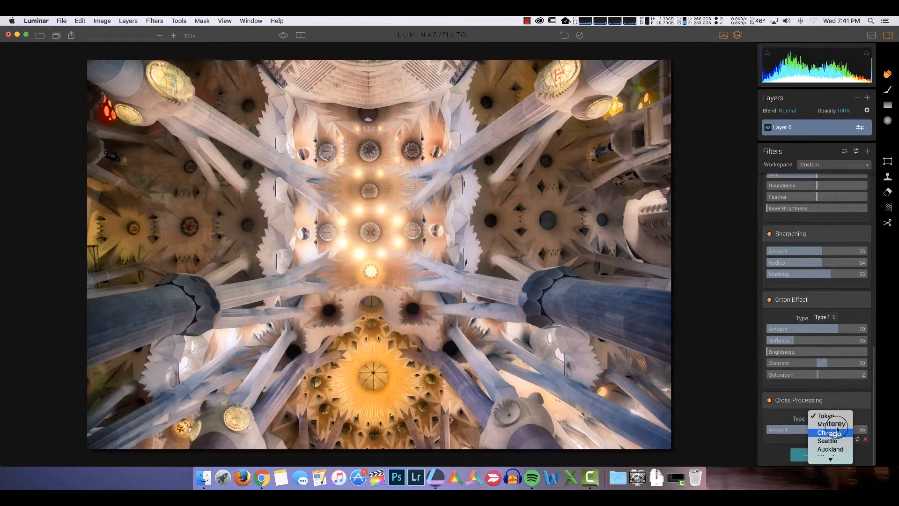
pyautogui.scroll(-4, 840, 425)
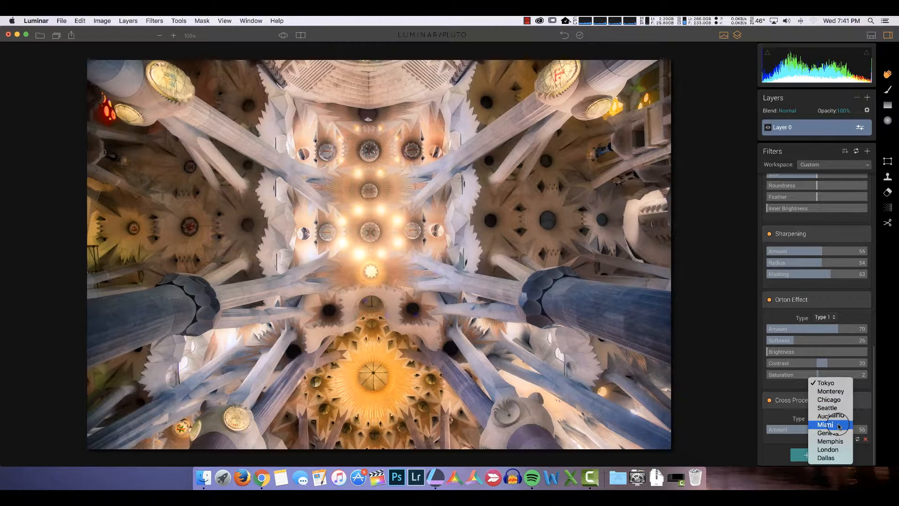
pyautogui.click(838, 425)
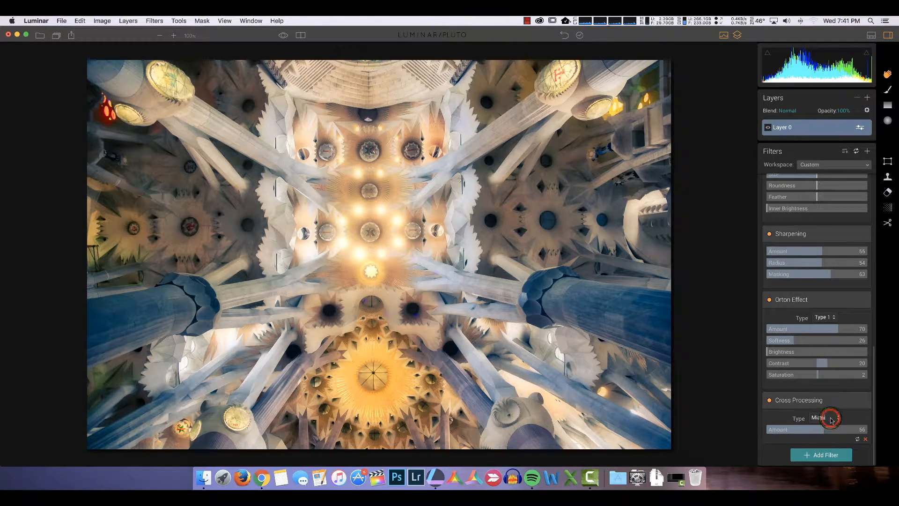
# Step: Set the Cross Processing filter's type to Memphis and its Amount to 29
pyautogui.click(837, 417)
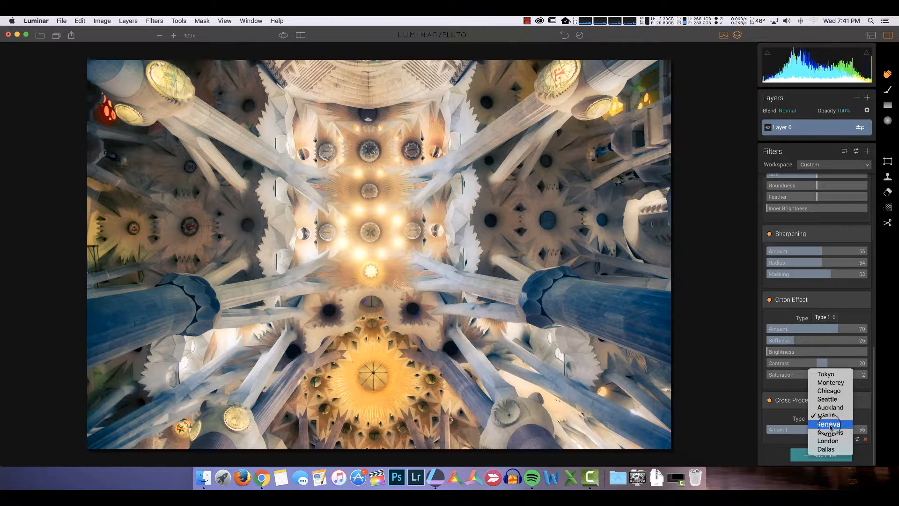
pyautogui.click(830, 433)
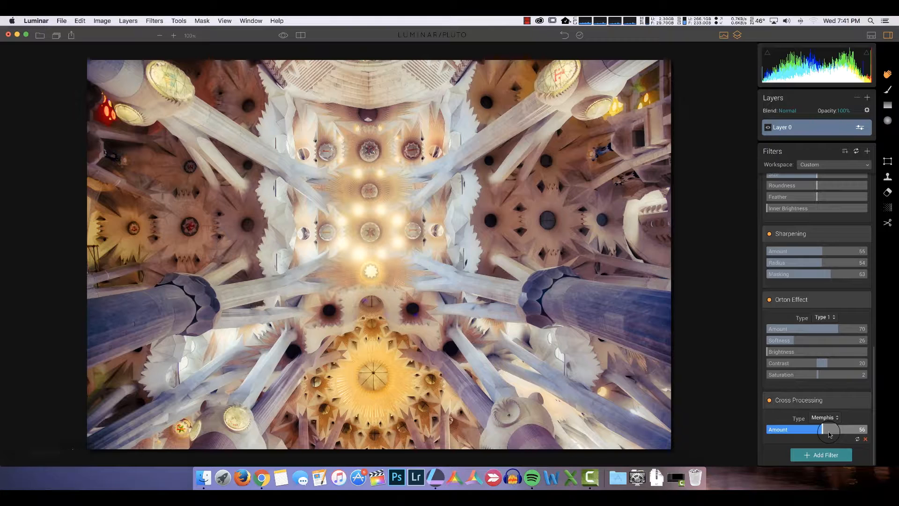
pyautogui.moveTo(829, 434); pyautogui.dragTo(797, 435)
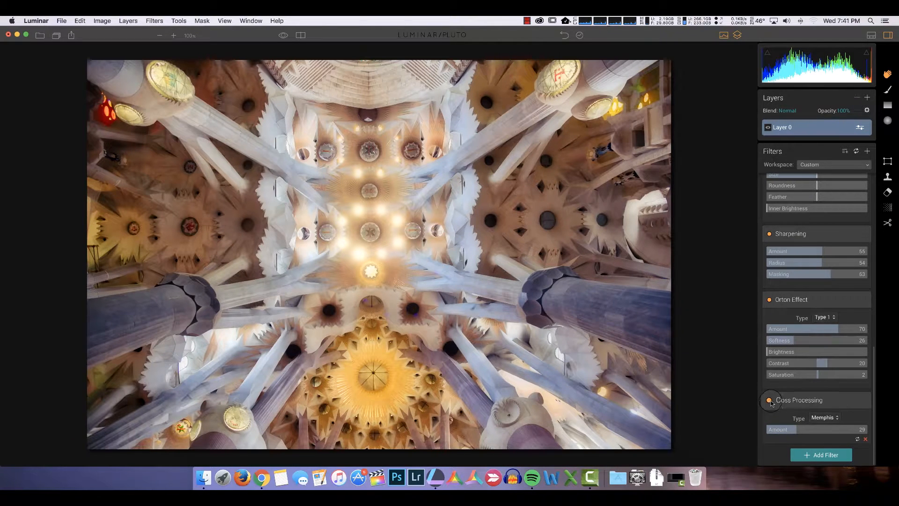
# Step: Compare the photo with and without the Cross Processing filter
pyautogui.click(770, 401)
pyautogui.click(770, 401)
pyautogui.click(770, 401)
pyautogui.click(769, 401)
pyautogui.click(769, 401)
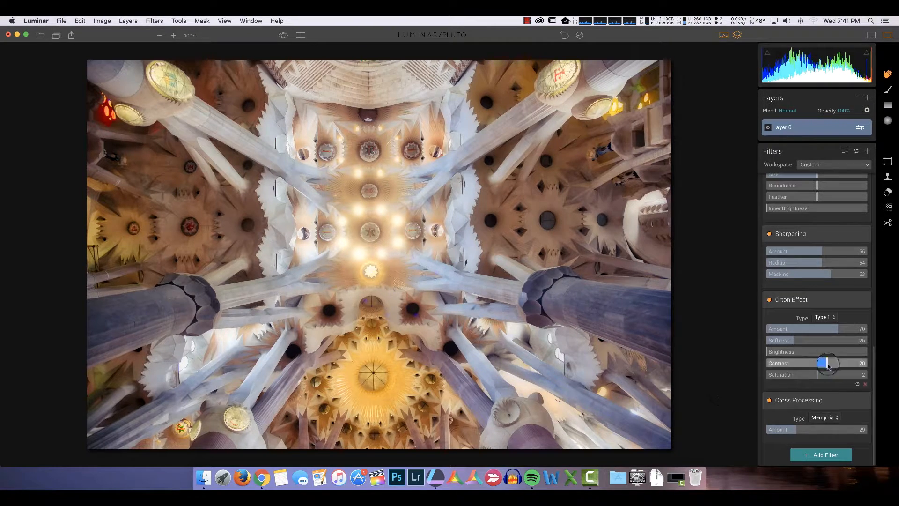
# Step: Set the Vignette filter's Amount to -46, Feather to 33 and Inner Brightness to 5
pyautogui.scroll(5, 820, 370)
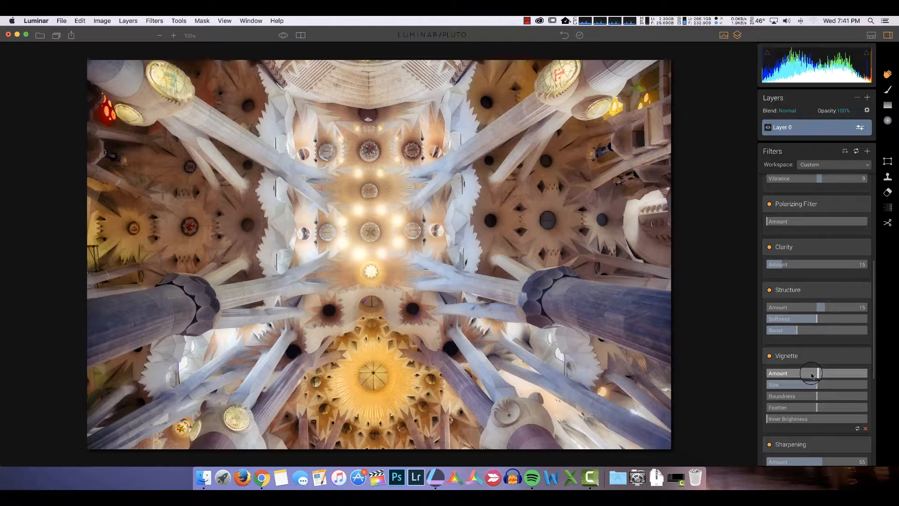
pyautogui.click(816, 373)
pyautogui.moveTo(815, 375); pyautogui.dragTo(794, 376)
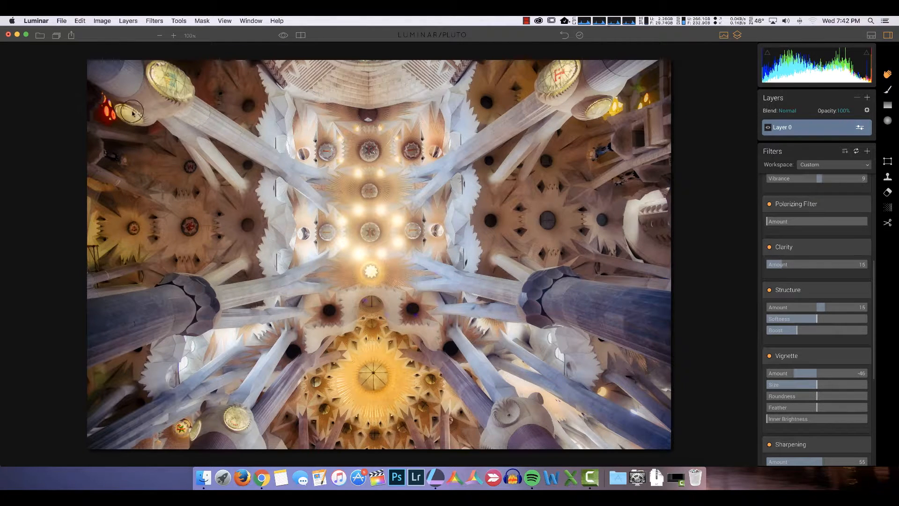
pyautogui.moveTo(809, 407); pyautogui.dragTo(835, 408)
pyautogui.moveTo(768, 420); pyautogui.dragTo(773, 419)
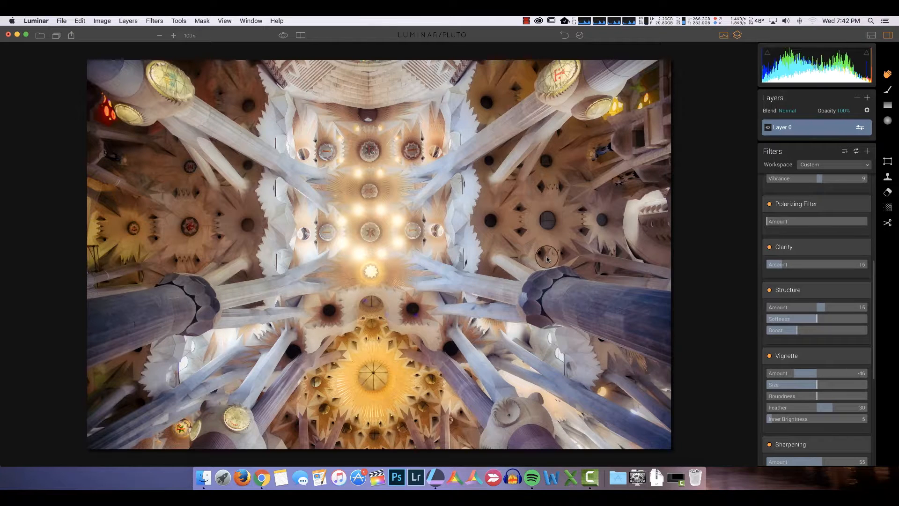
# Step: Compare the edited photo with the original in full view and in a split before/after view divided near the centre
pyautogui.click(283, 36)
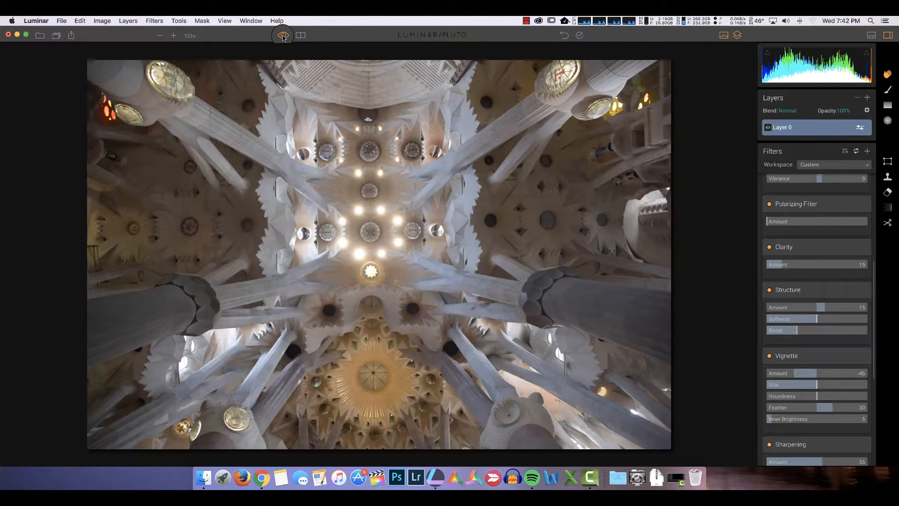
pyautogui.click(283, 36)
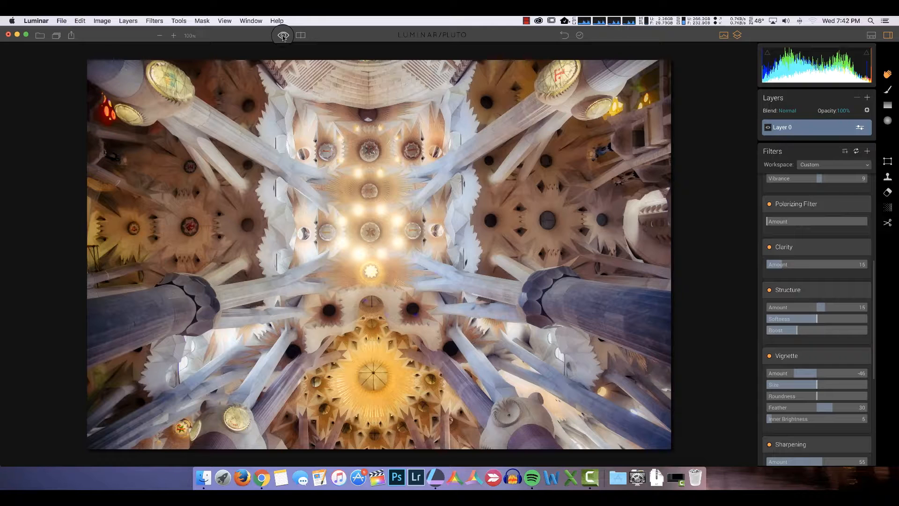
pyautogui.click(283, 36)
pyautogui.click(301, 35)
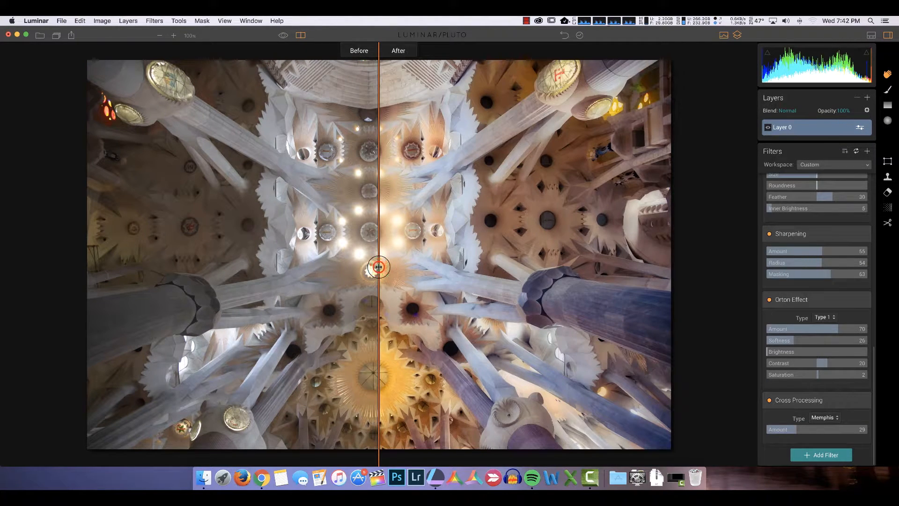
pyautogui.moveTo(378, 266); pyautogui.dragTo(370, 282)
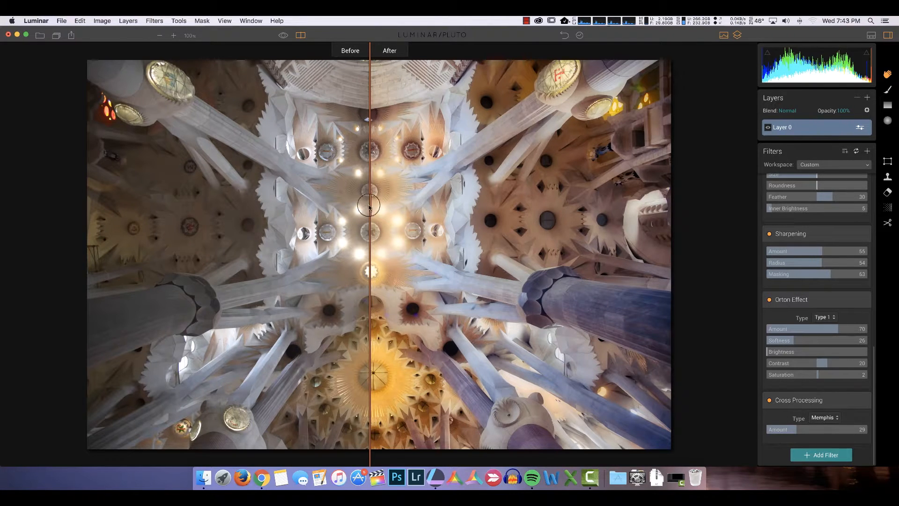
pyautogui.click(300, 36)
pyautogui.click(887, 161)
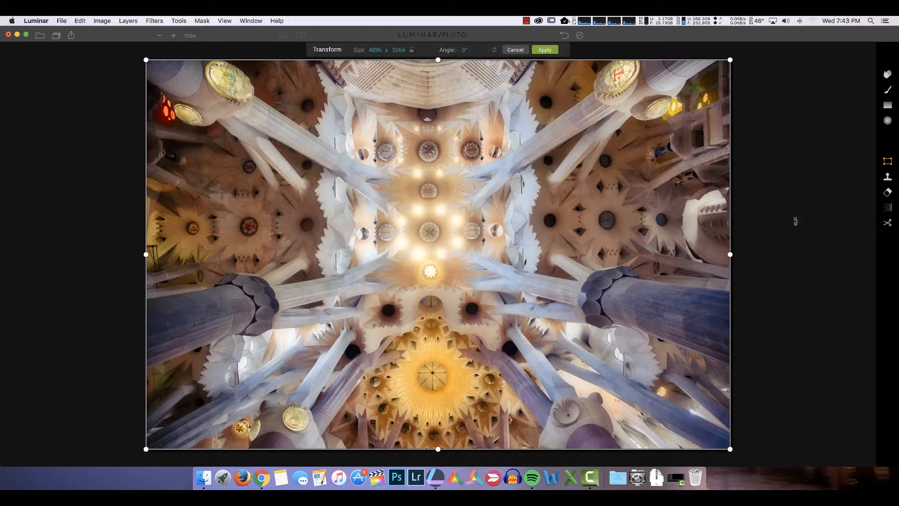
pyautogui.moveTo(730, 449); pyautogui.dragTo(714, 441)
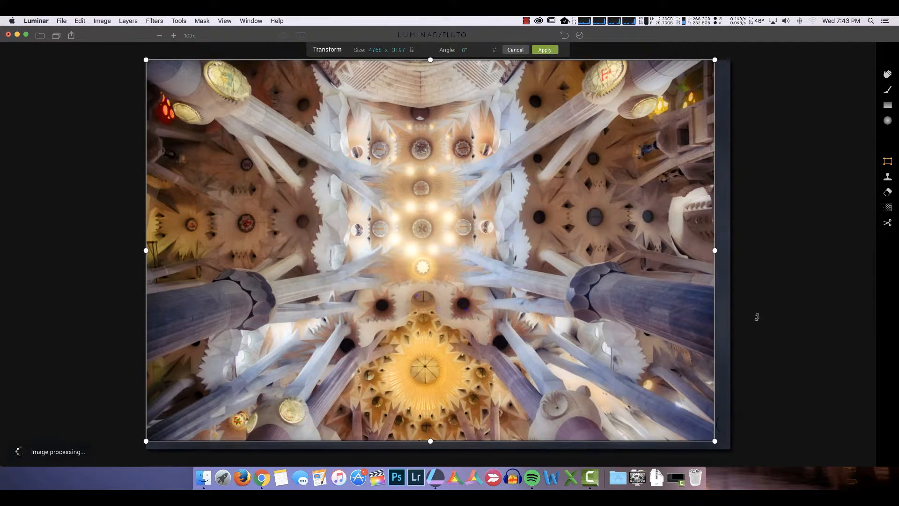
pyautogui.click(544, 49)
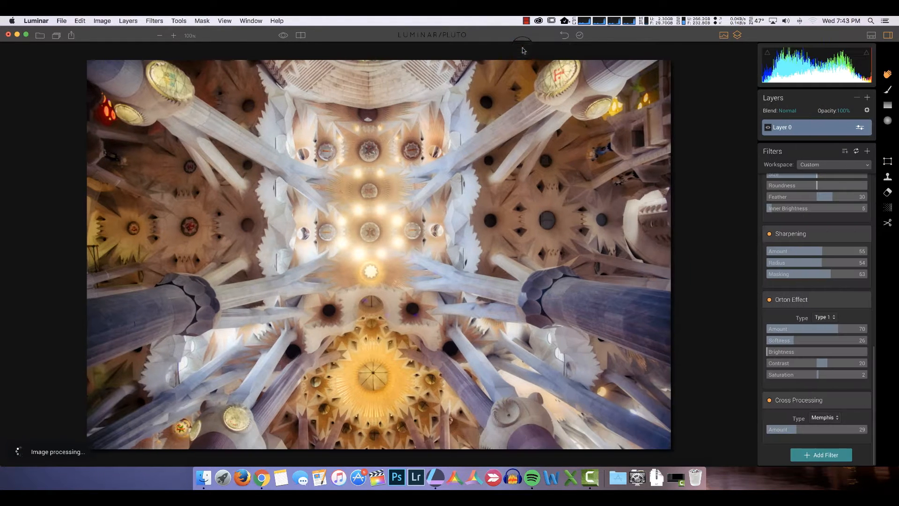
# Step: Crop the photo freely to about 4662 x 3204, rotating it 0.74° and centring the ceiling in the frame
pyautogui.click(887, 223)
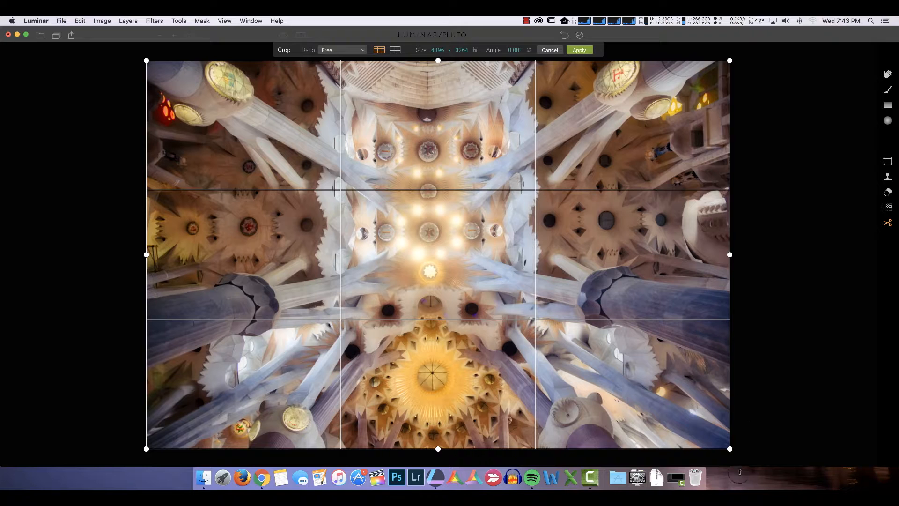
pyautogui.moveTo(728, 448); pyautogui.dragTo(718, 447)
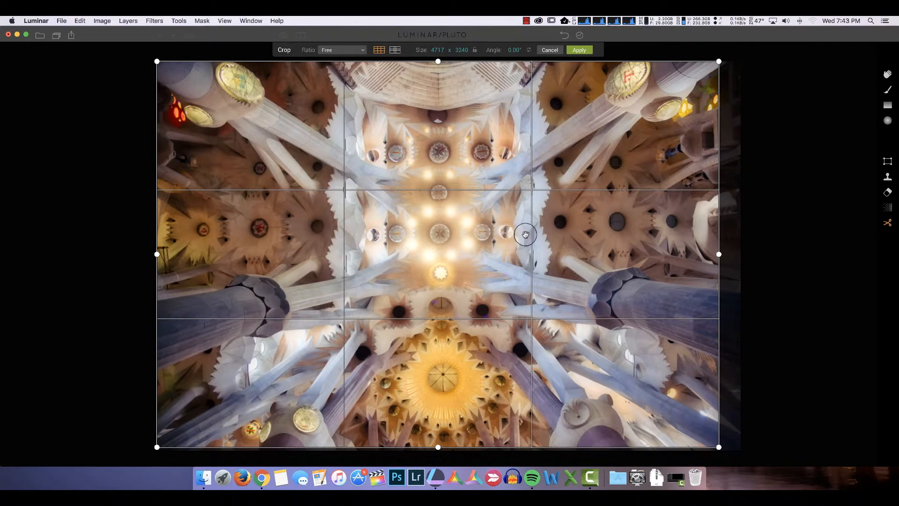
pyautogui.moveTo(438, 61); pyautogui.dragTo(438, 61)
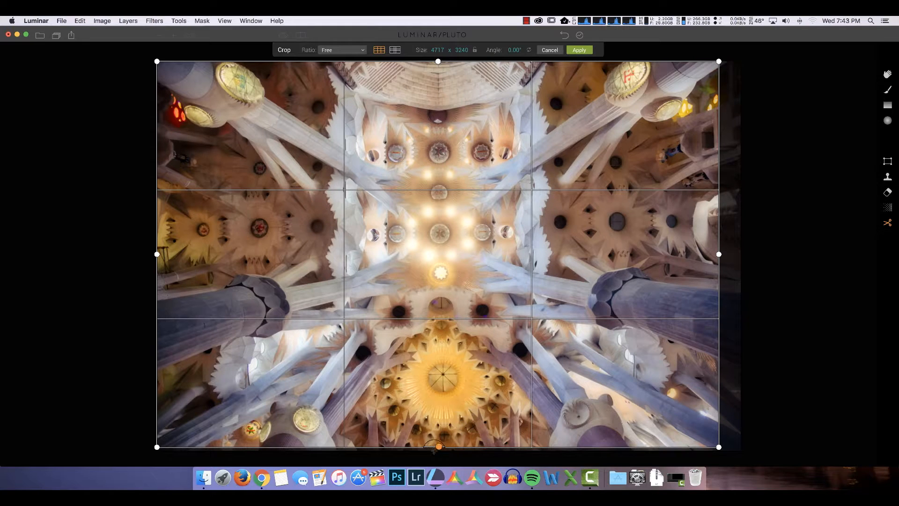
pyautogui.moveTo(768, 274); pyautogui.dragTo(766, 281)
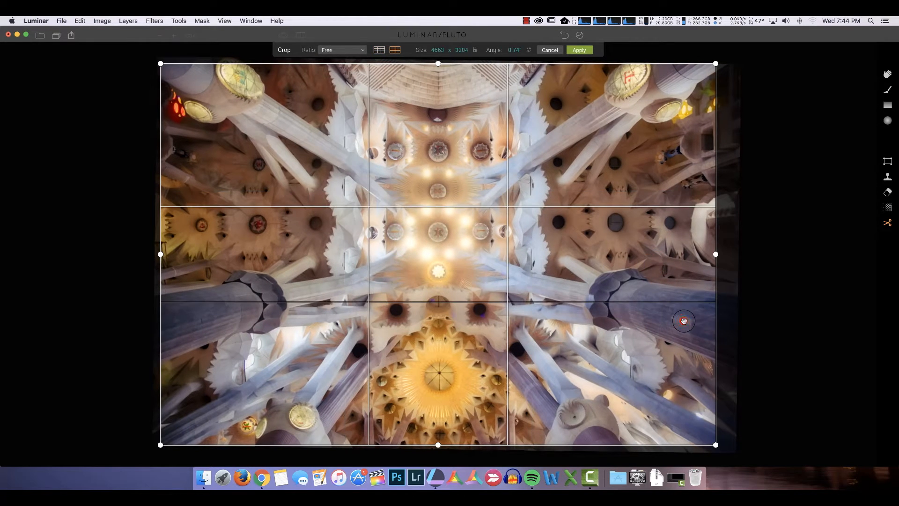
pyautogui.moveTo(683, 322); pyautogui.dragTo(684, 322)
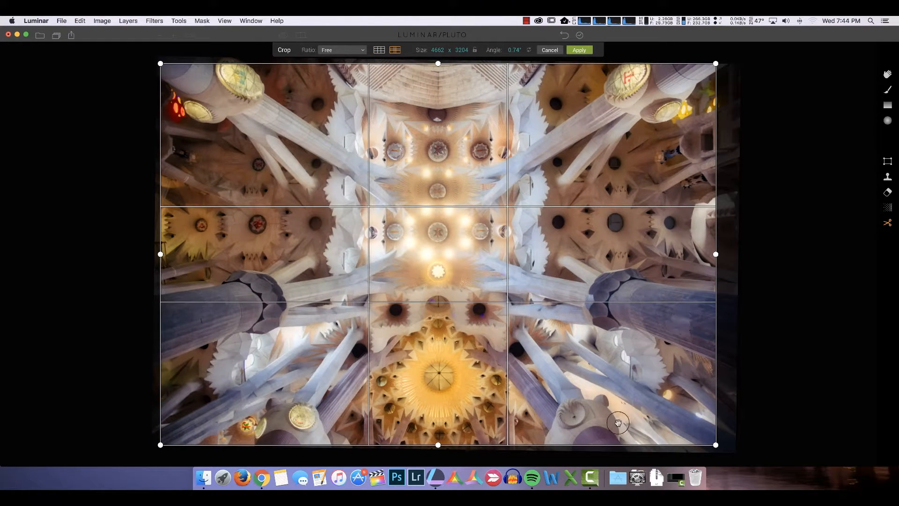
pyautogui.click(581, 50)
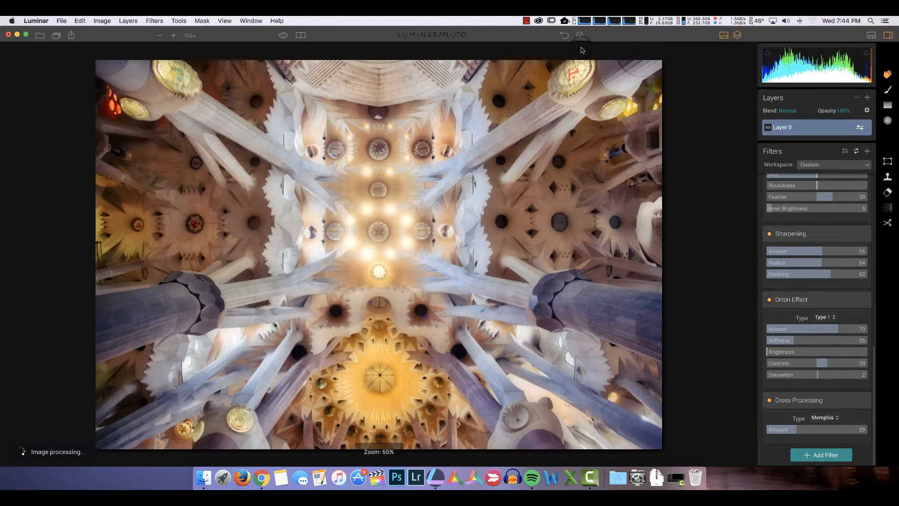
# Step: Compare the cropped photo before and after the edits, with the split divider moved to the ceiling's centre line
pyautogui.click(300, 36)
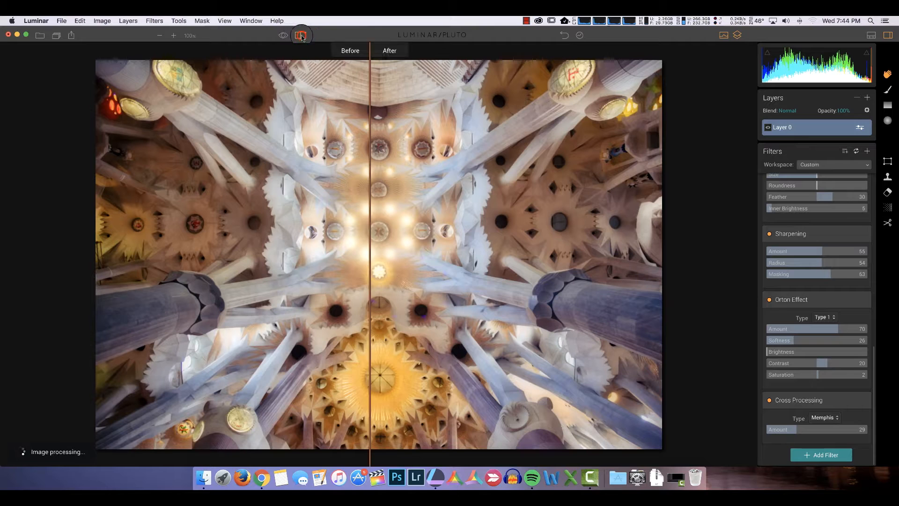
pyautogui.moveTo(371, 256); pyautogui.dragTo(379, 256)
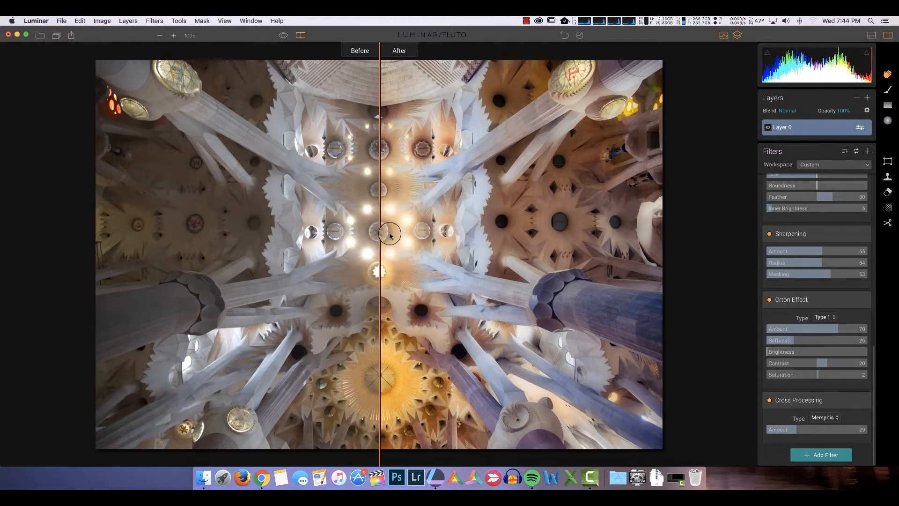
pyautogui.click(302, 36)
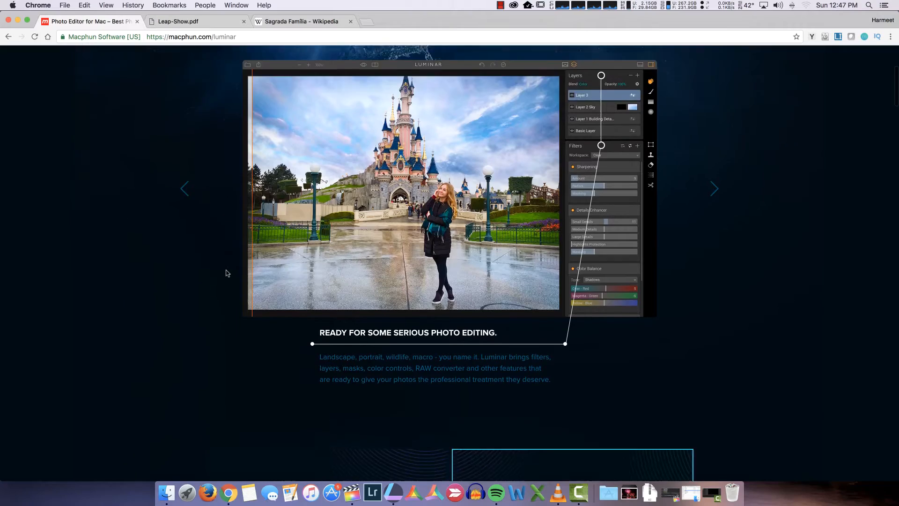
# Step: View the trial and purchase options on the Luminar product page in Chrome
pyautogui.scroll(-5, 227, 272)
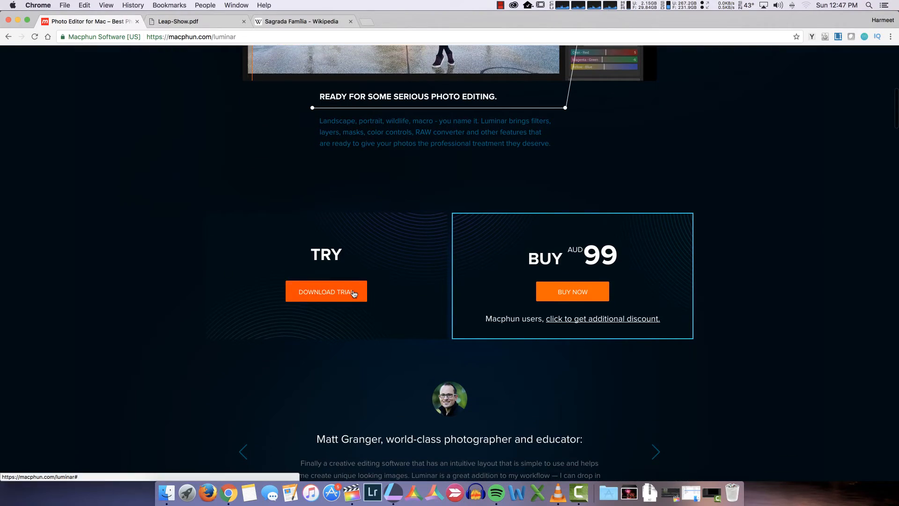